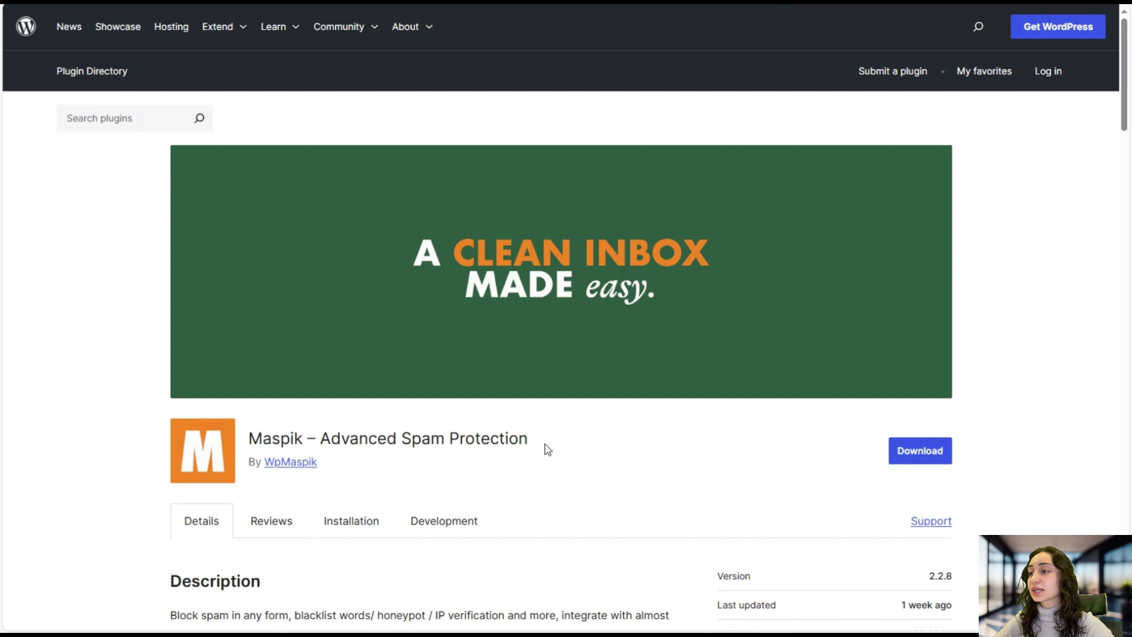
Highlight the name Maspik in the Maspik – Advanced Spam Protection listing title.
{"action": "left_click_drag", "start_coordinate": [250, 442], "coordinate": [303, 439]}
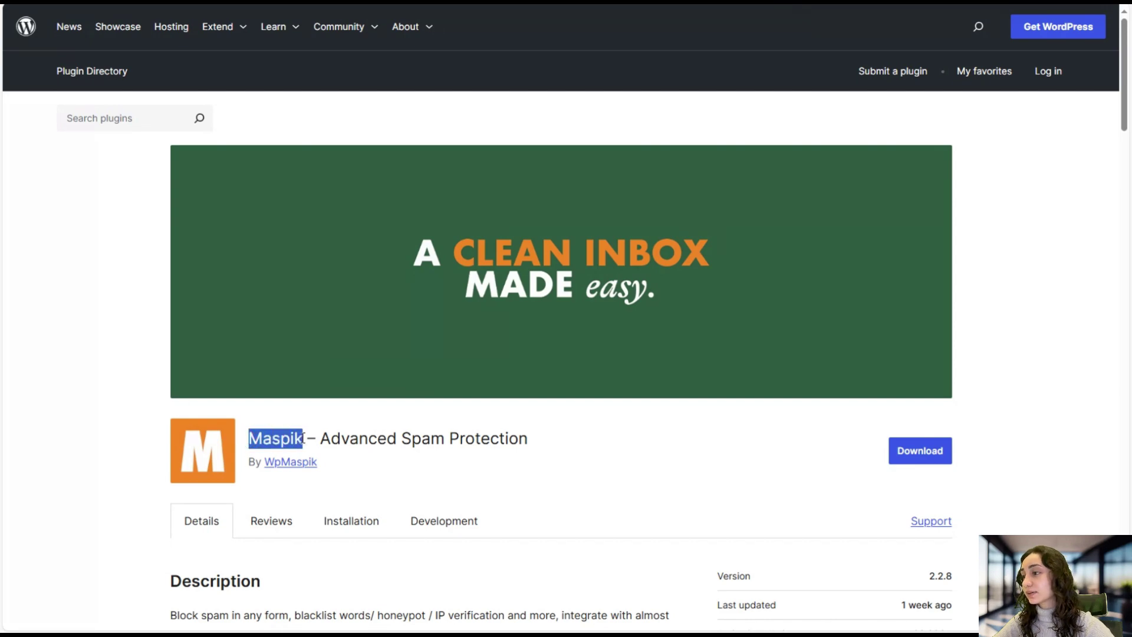
{"action": "left_click", "coordinate": [623, 435]}
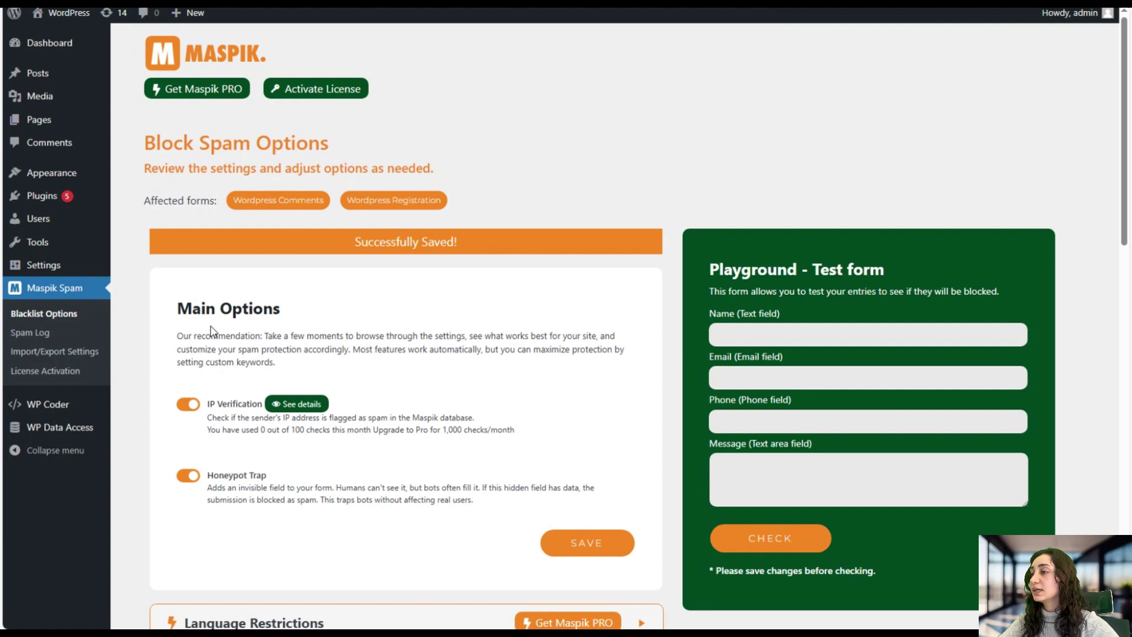
Review the IP Verification and Honeypot Trap options and the 100 checks-per-month allowance.
{"action": "scroll", "coordinate": [248, 321], "scroll_direction": "down", "scroll_amount": 1}
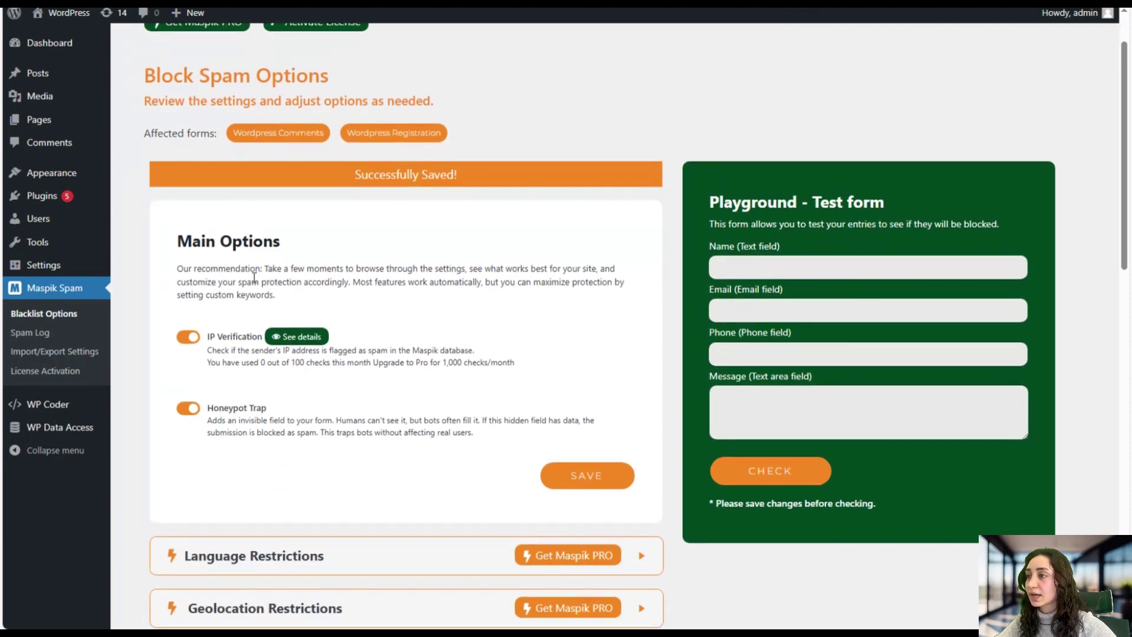
{"action": "scroll", "coordinate": [267, 298], "scroll_direction": "up", "scroll_amount": 1}
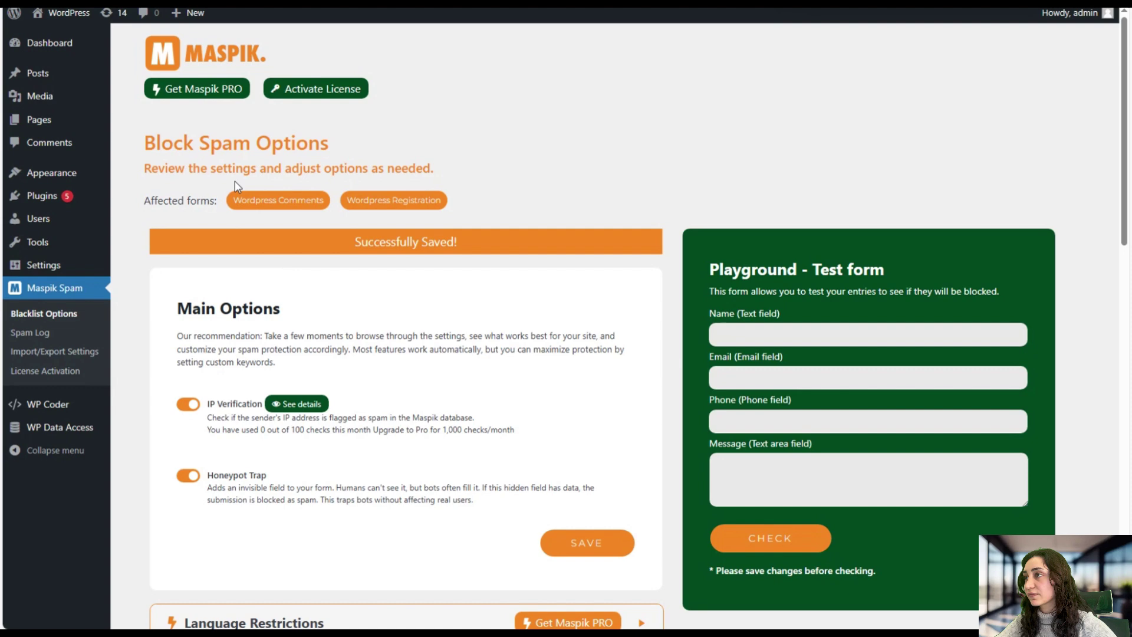
{"action": "scroll", "coordinate": [296, 357], "scroll_direction": "down", "scroll_amount": 1}
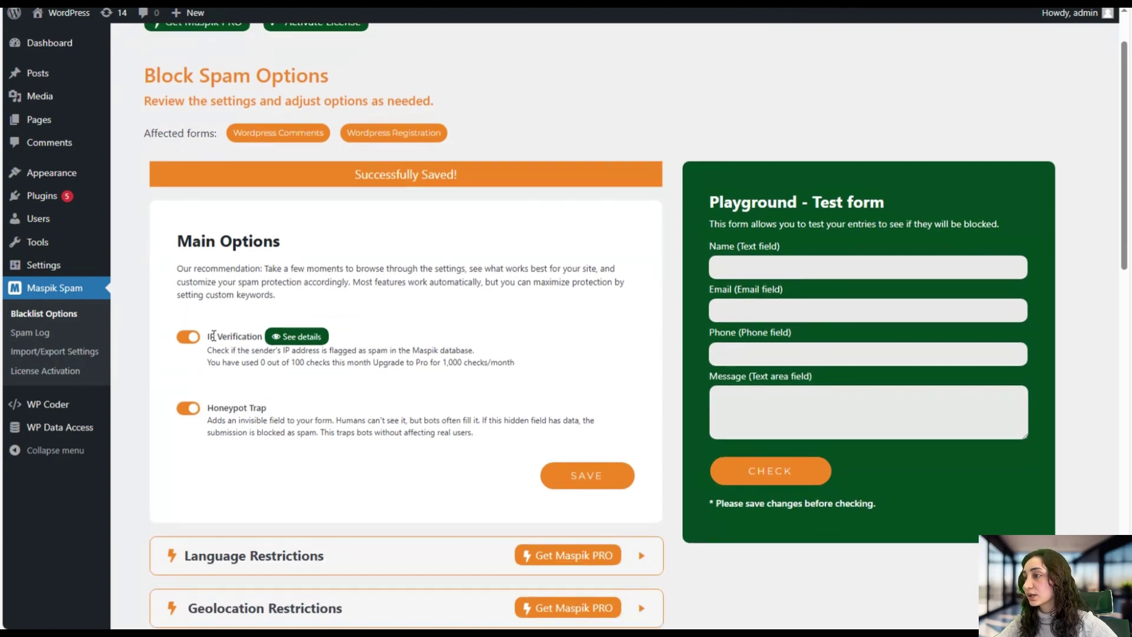
{"action": "left_click_drag", "start_coordinate": [209, 336], "coordinate": [263, 336]}
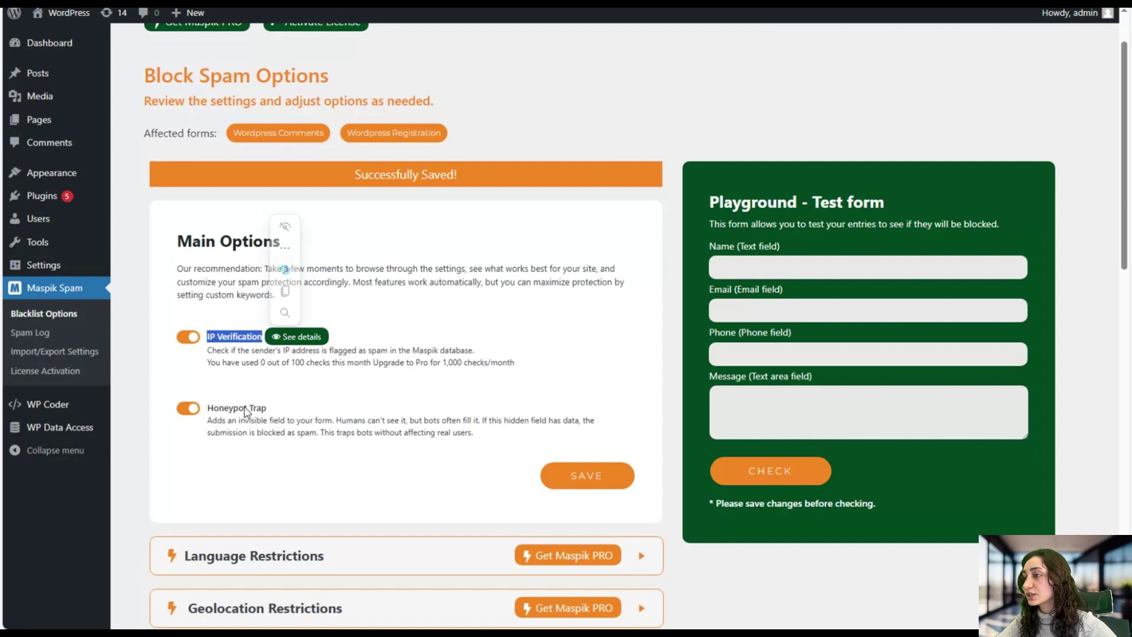
{"action": "left_click_drag", "start_coordinate": [207, 408], "coordinate": [275, 409]}
{"action": "left_click", "coordinate": [245, 379]}
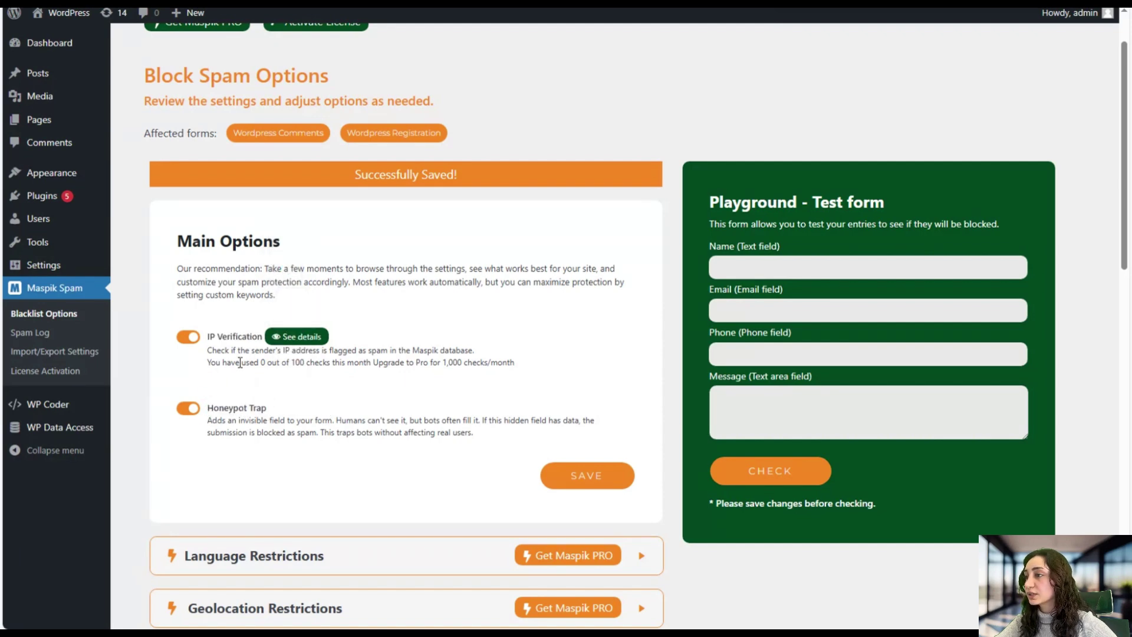
{"action": "left_click_drag", "start_coordinate": [281, 353], "coordinate": [475, 353]}
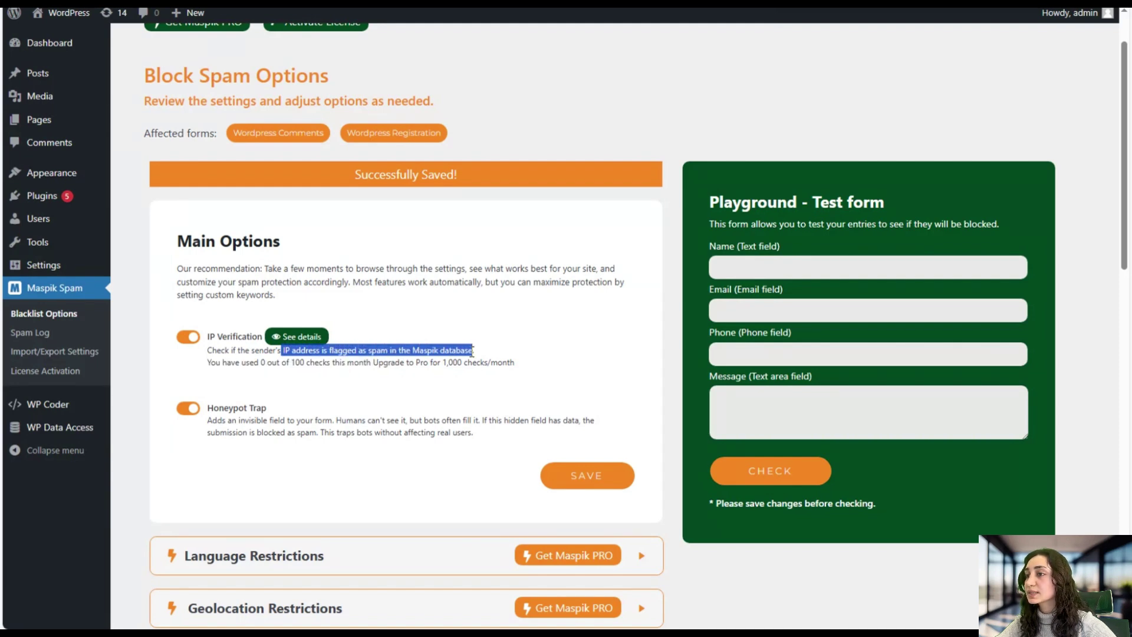
{"action": "left_click", "coordinate": [314, 397]}
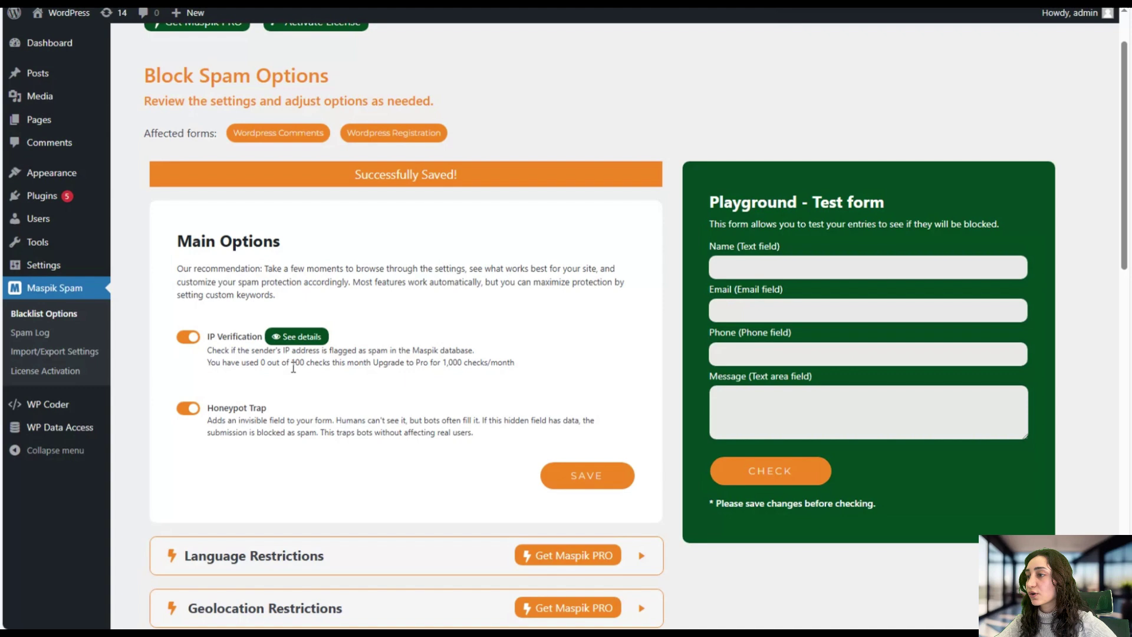
{"action": "left_click_drag", "start_coordinate": [294, 365], "coordinate": [369, 371]}
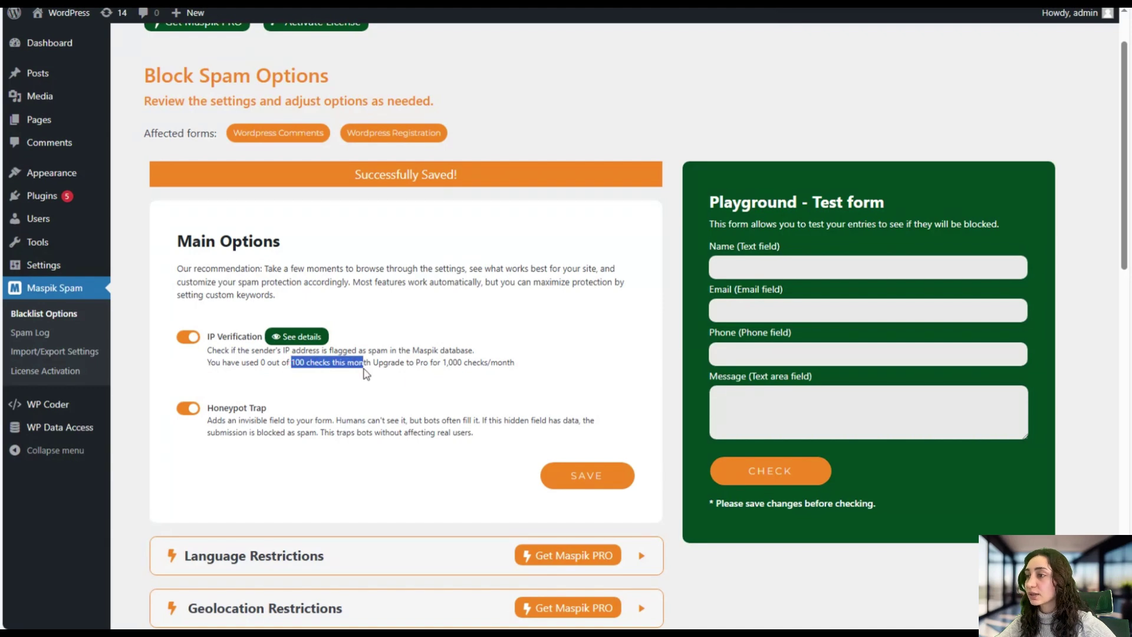
{"action": "left_click", "coordinate": [348, 390]}
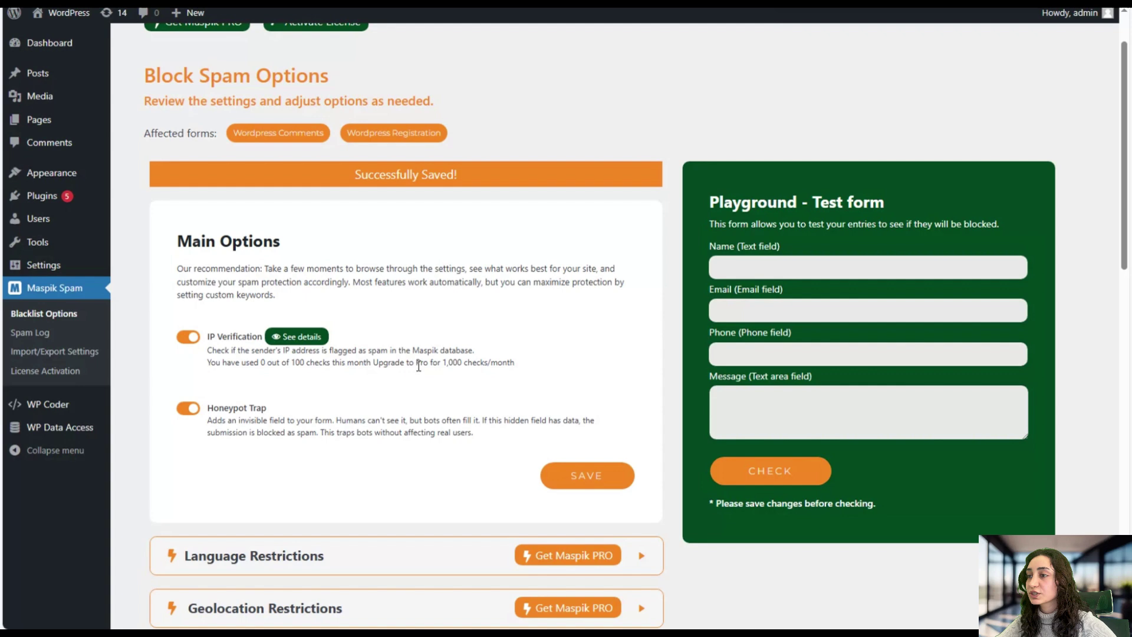
Note the Pro upgrade for 1,000 checks/month, then review the Honeypot Trap option again.
{"action": "double_click", "coordinate": [417, 363]}
{"action": "left_click_drag", "start_coordinate": [479, 372], "coordinate": [519, 375]}
{"action": "left_click", "coordinate": [349, 379]}
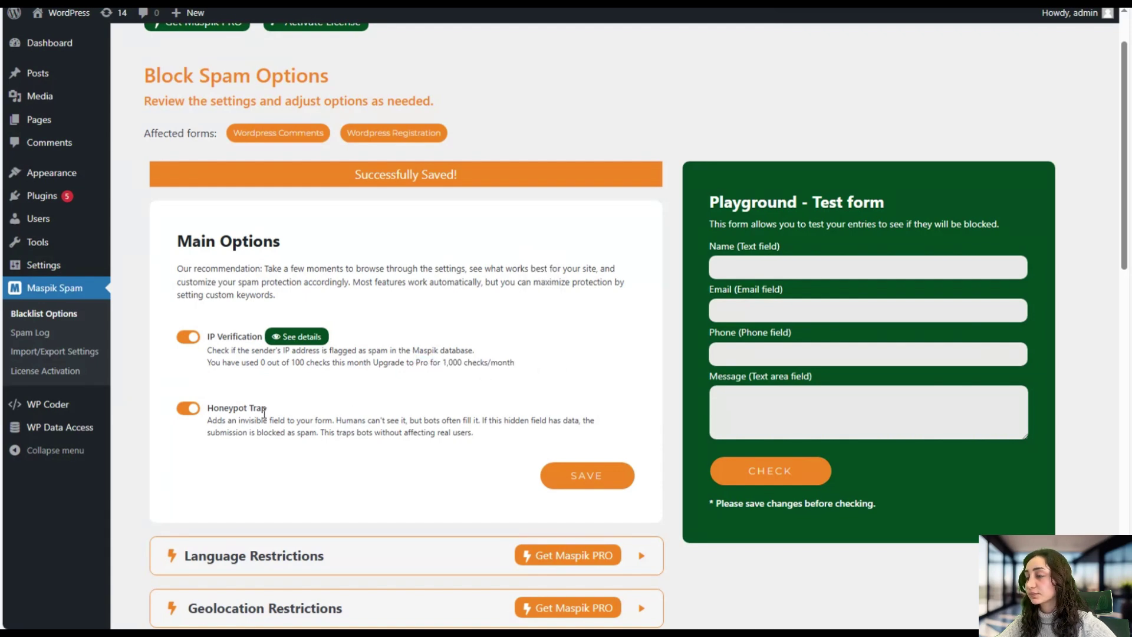
{"action": "scroll", "coordinate": [349, 381], "scroll_direction": "down", "scroll_amount": 1}
{"action": "left_click_drag", "start_coordinate": [271, 339], "coordinate": [207, 345]}
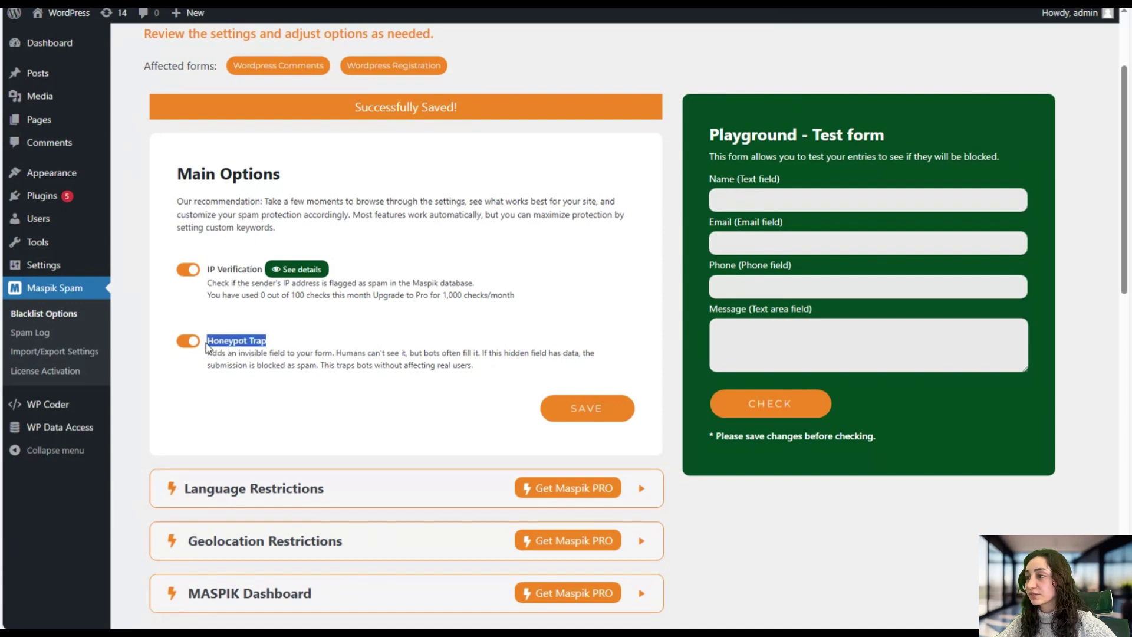
{"action": "left_click", "coordinate": [231, 368]}
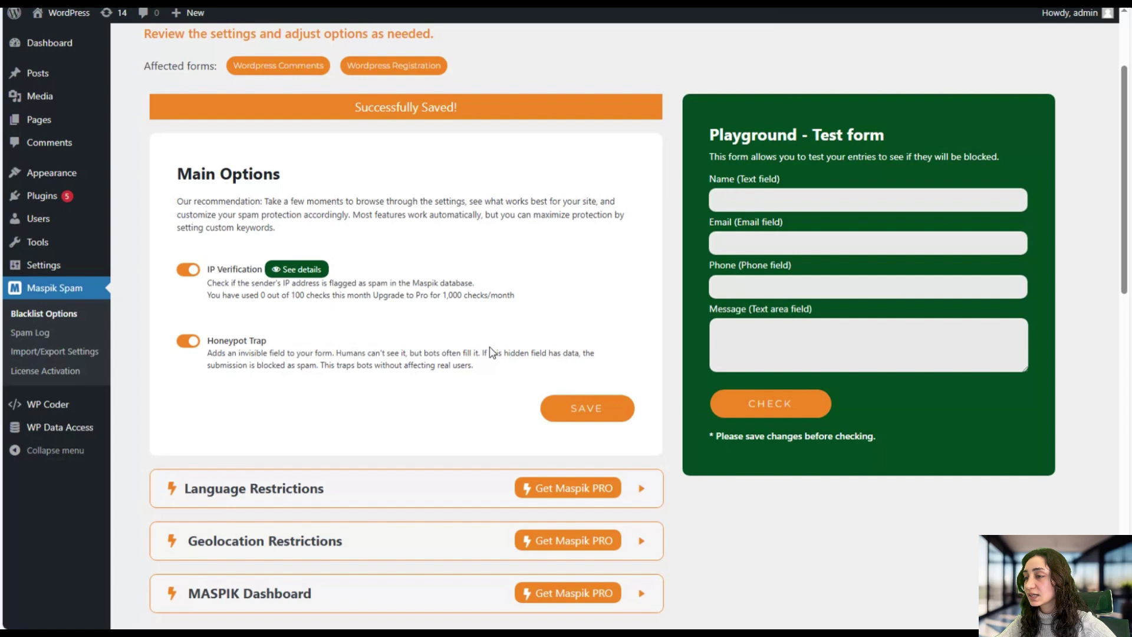
Under By Field Options, expand the Text Fields row and show its example blocklist terms.
{"action": "scroll", "coordinate": [405, 359], "scroll_direction": "down", "scroll_amount": 1}
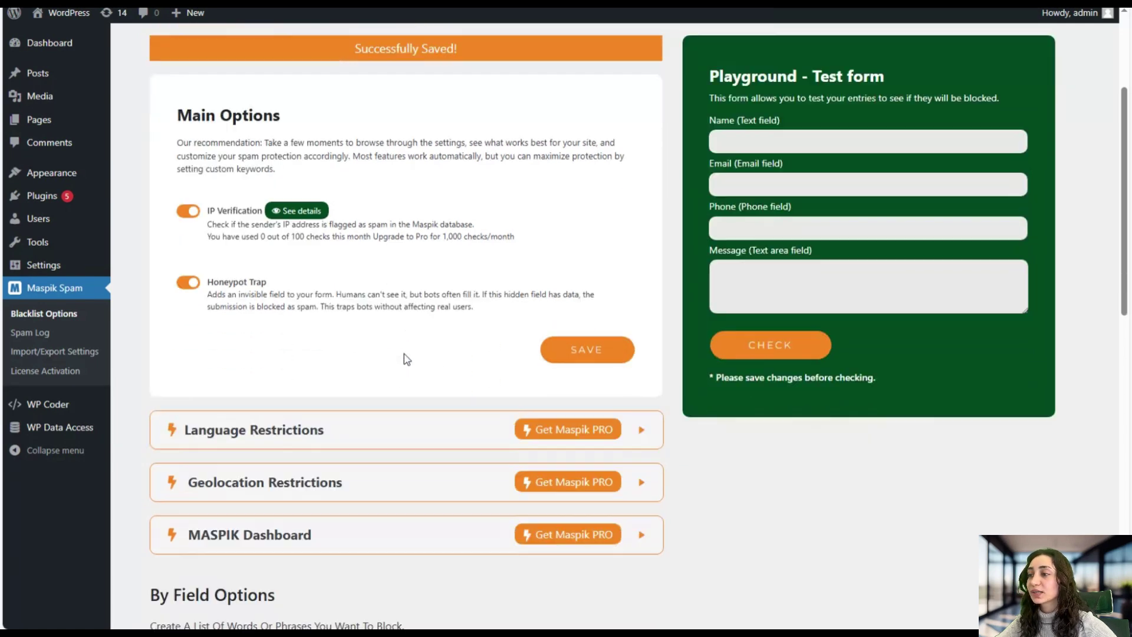
{"action": "scroll", "coordinate": [262, 349], "scroll_direction": "down", "scroll_amount": 8}
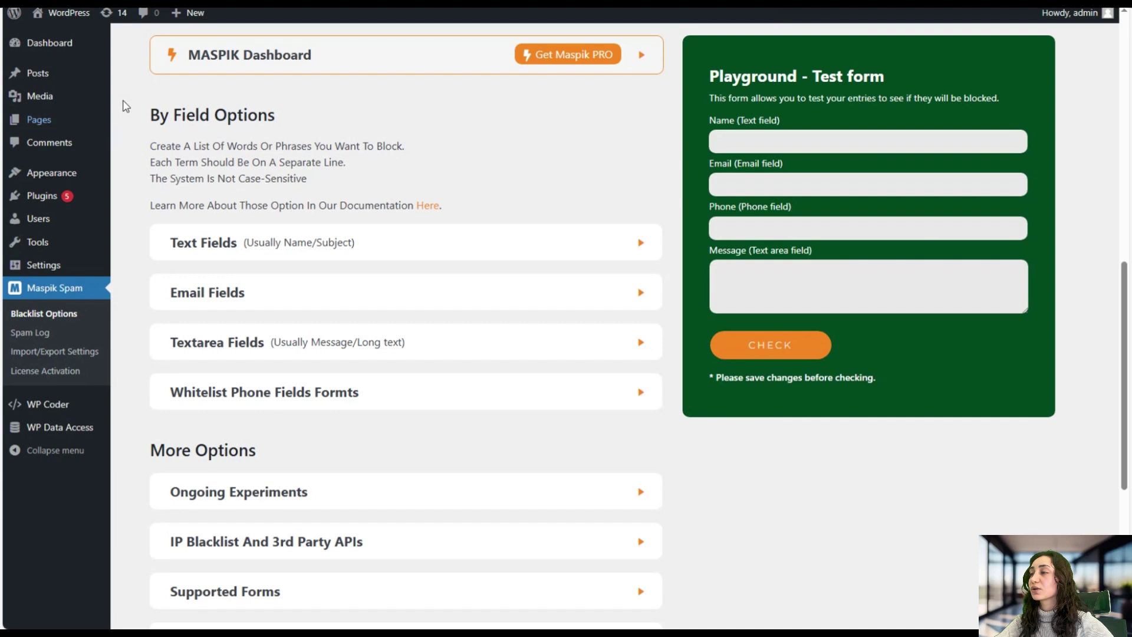
{"action": "left_click_drag", "start_coordinate": [151, 118], "coordinate": [277, 116]}
{"action": "left_click", "coordinate": [424, 131]}
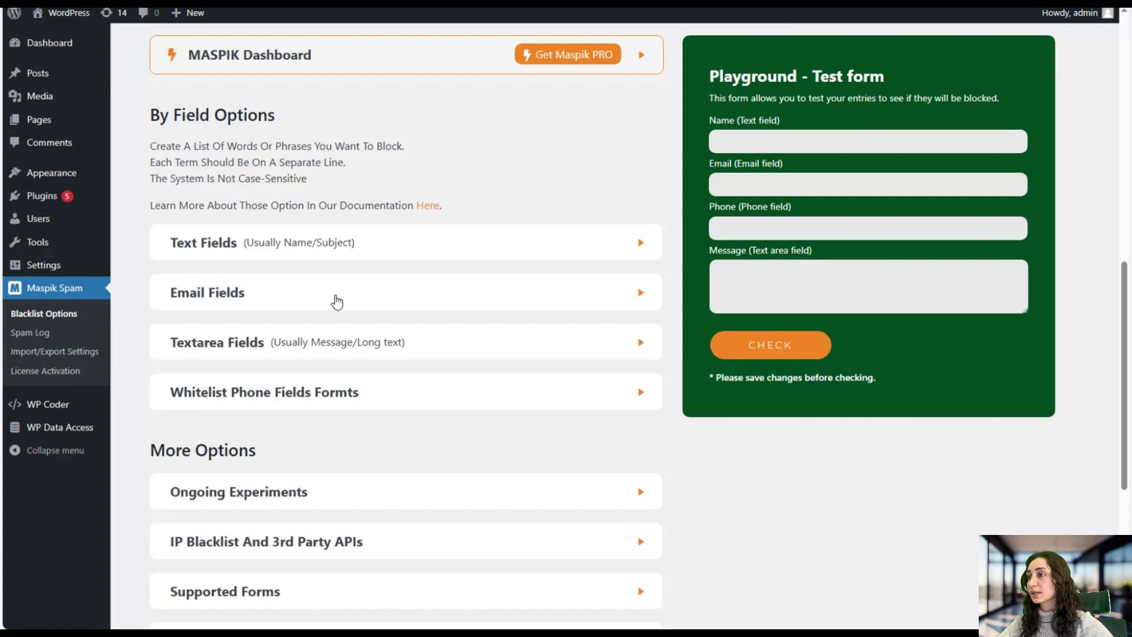
{"action": "left_click", "coordinate": [593, 244]}
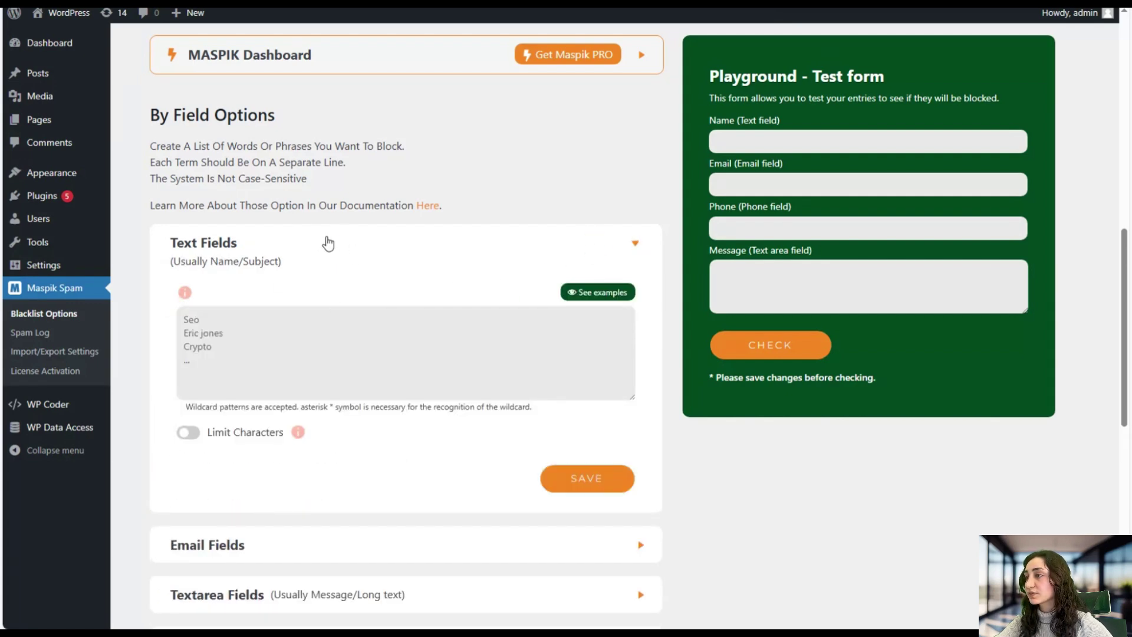
{"action": "scroll", "coordinate": [328, 243], "scroll_direction": "down", "scroll_amount": 1}
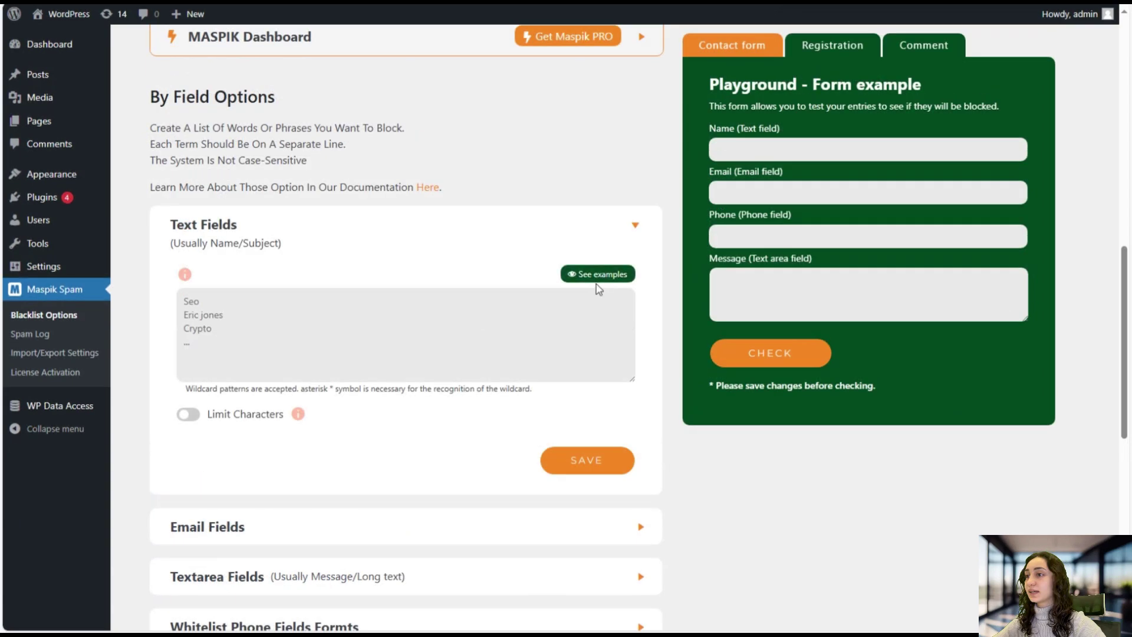
{"action": "left_click", "coordinate": [596, 274]}
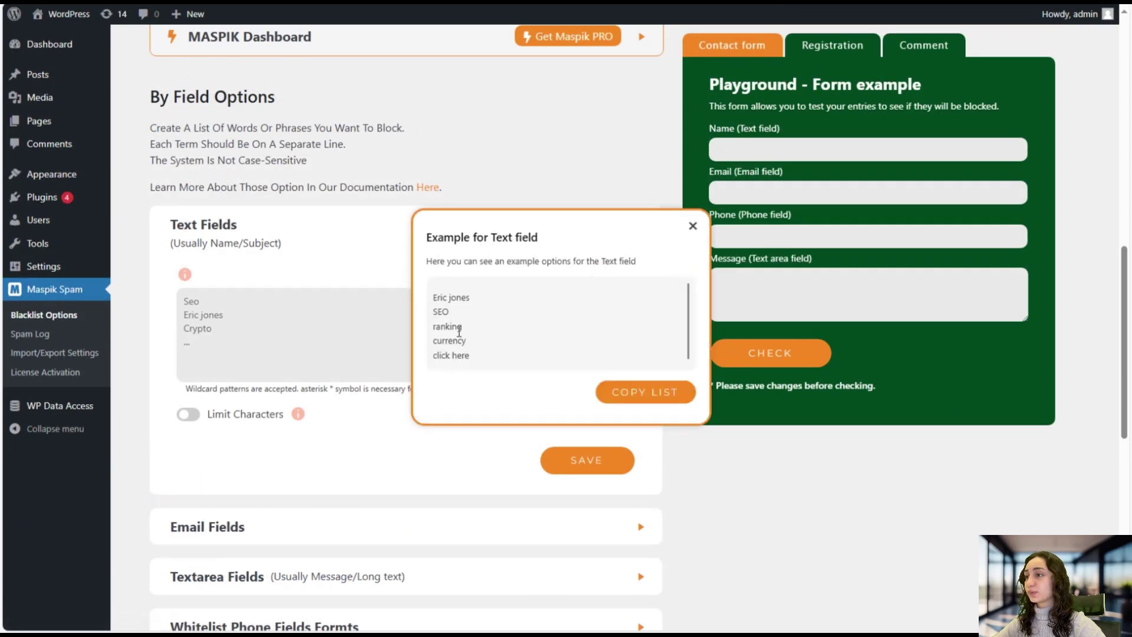
Copy the example terms (SEO, ranking, click here…) into the Text Fields blocklist.
{"action": "left_click", "coordinate": [637, 394]}
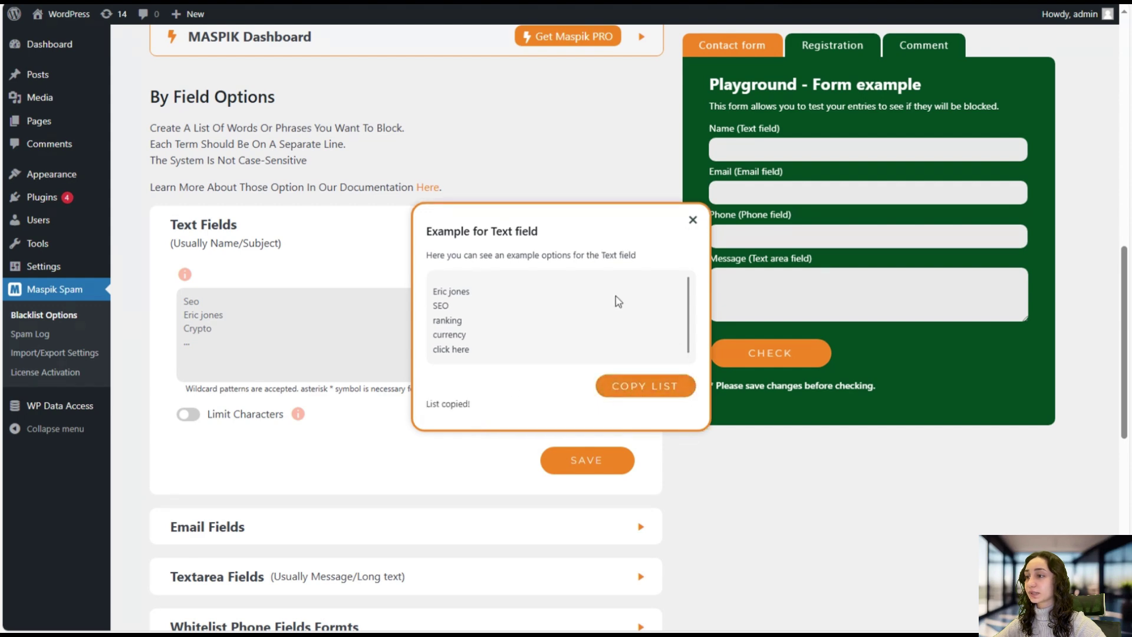
{"action": "left_click", "coordinate": [692, 221]}
{"action": "left_click", "coordinate": [257, 331]}
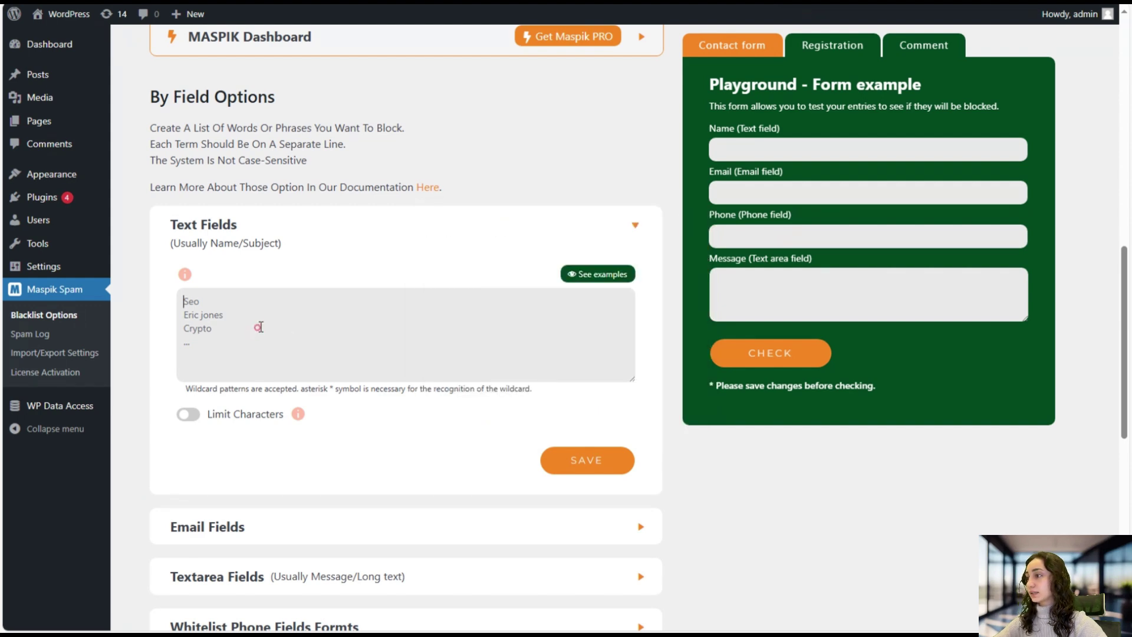
{"action": "key", "text": "ctrl+v"}
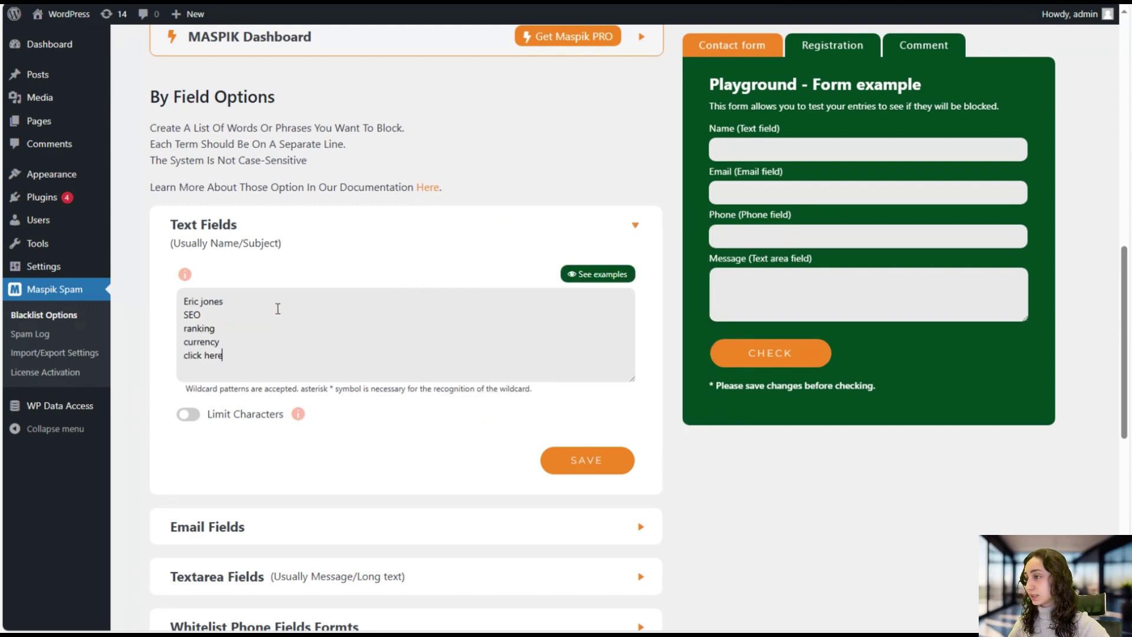
Limit text fields to 2–14 characters with a custom error message, then save.
{"action": "left_click", "coordinate": [186, 415]}
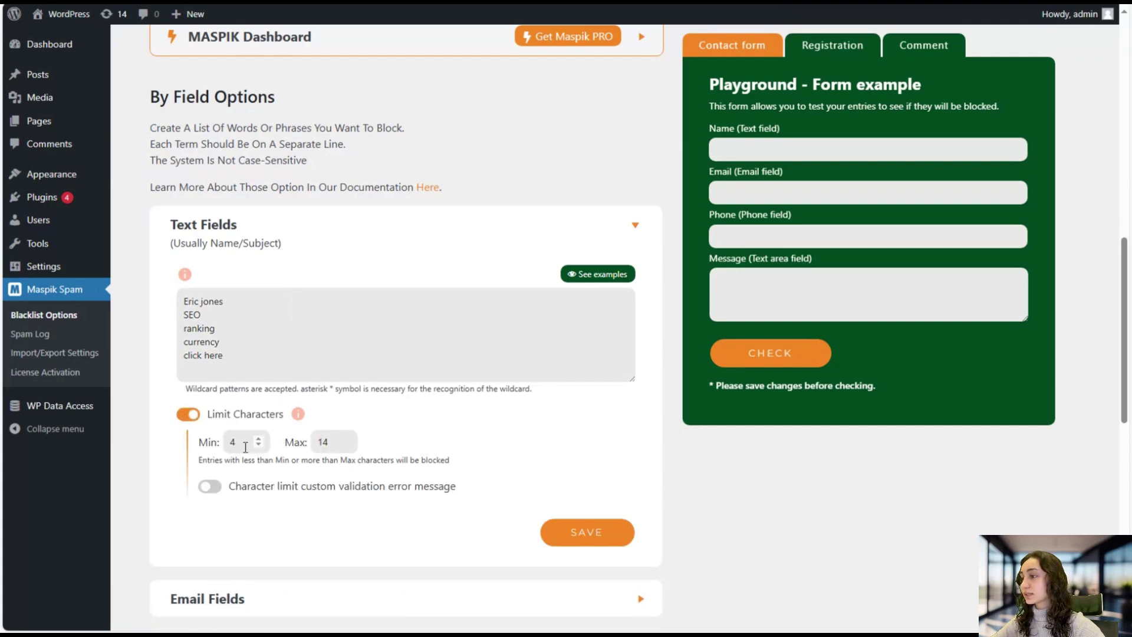
{"action": "left_click", "coordinate": [258, 446]}
{"action": "left_click", "coordinate": [257, 445]}
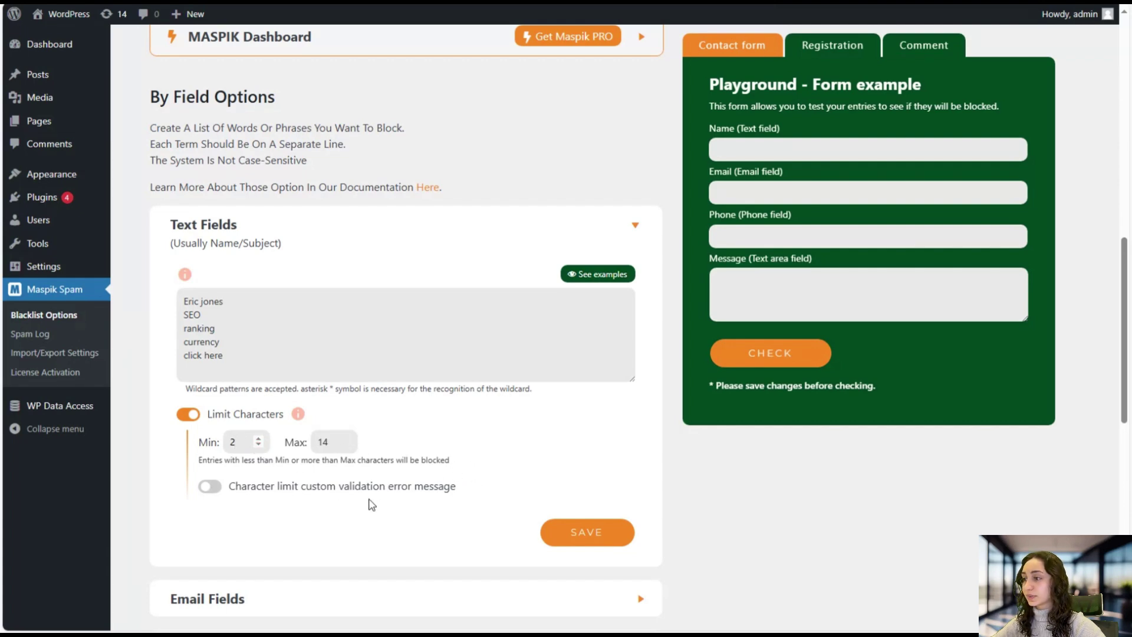
{"action": "left_click", "coordinate": [210, 487]}
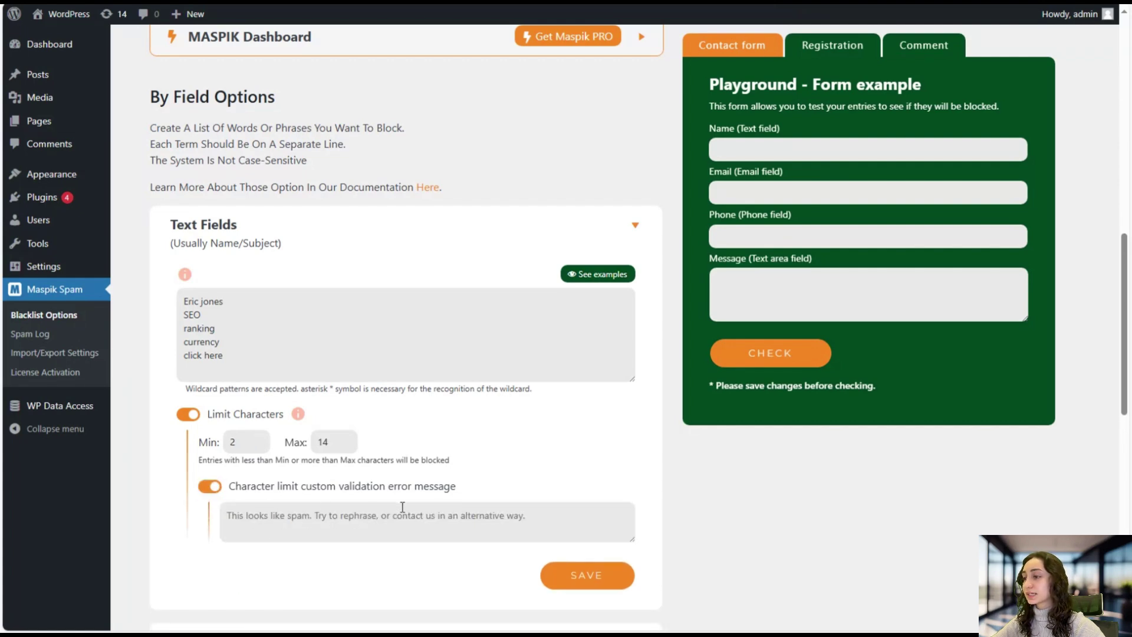
{"action": "left_click", "coordinate": [585, 581]}
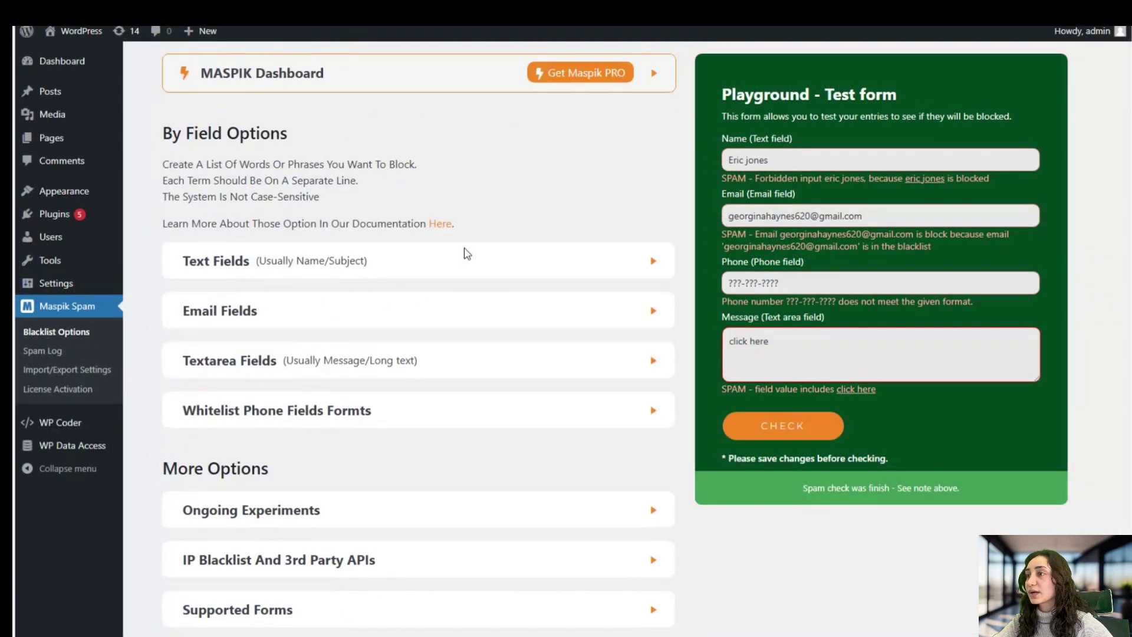
Expand and look through the PRO-only Language Restrictions settings, then collapse them.
{"action": "scroll", "coordinate": [462, 252], "scroll_direction": "up", "scroll_amount": 7}
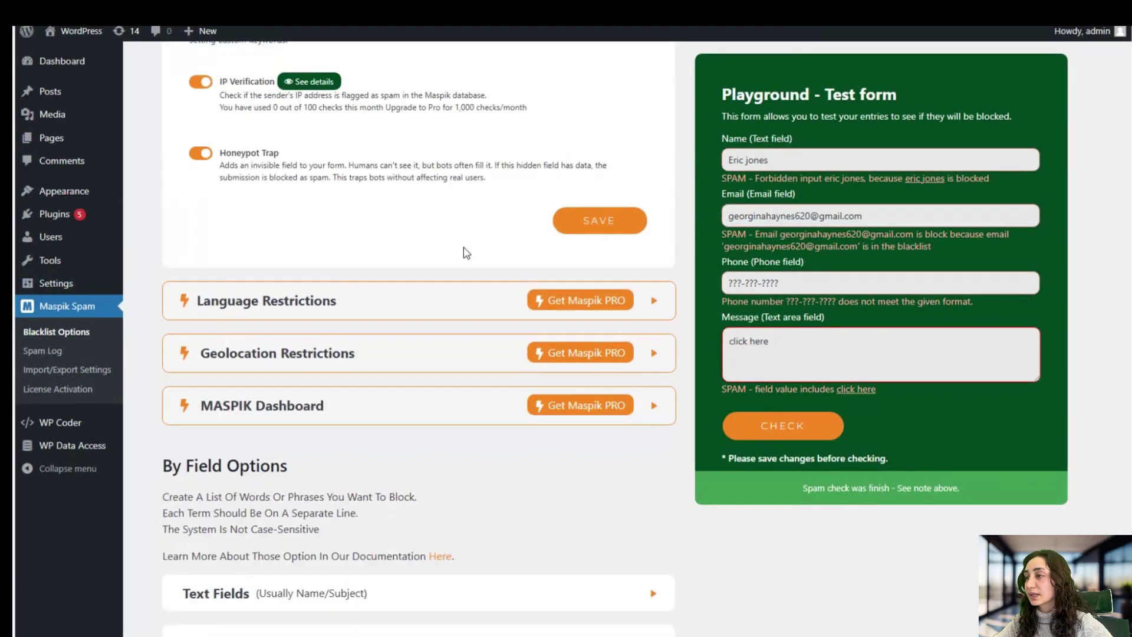
{"action": "scroll", "coordinate": [330, 342], "scroll_direction": "down", "scroll_amount": 1}
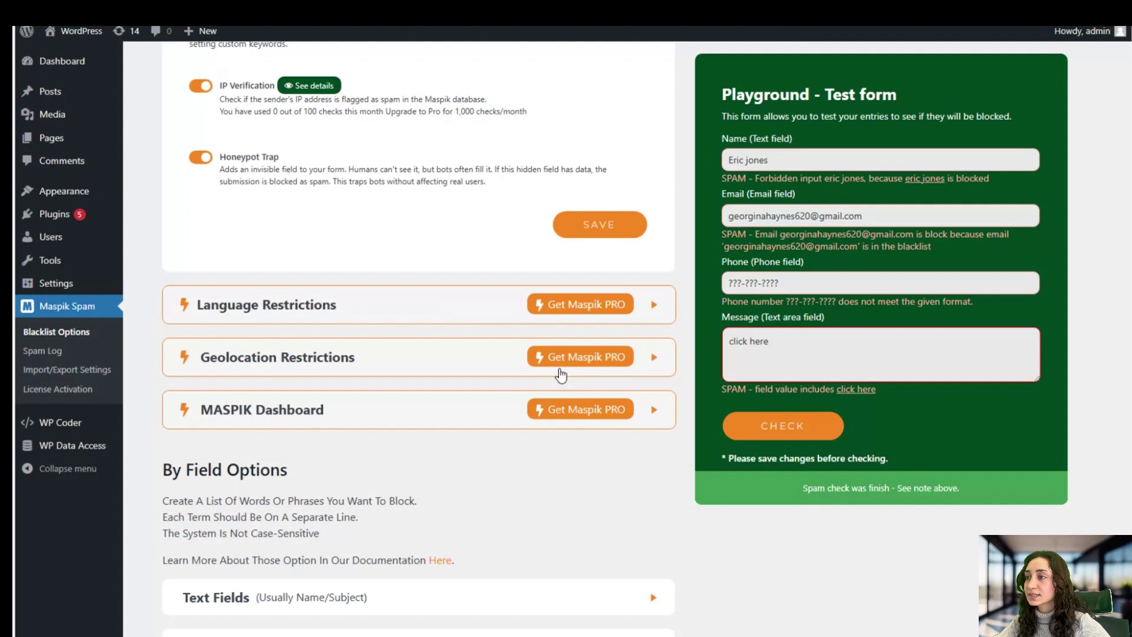
{"action": "left_click", "coordinate": [654, 304]}
{"action": "scroll", "coordinate": [254, 345], "scroll_direction": "down", "scroll_amount": 1}
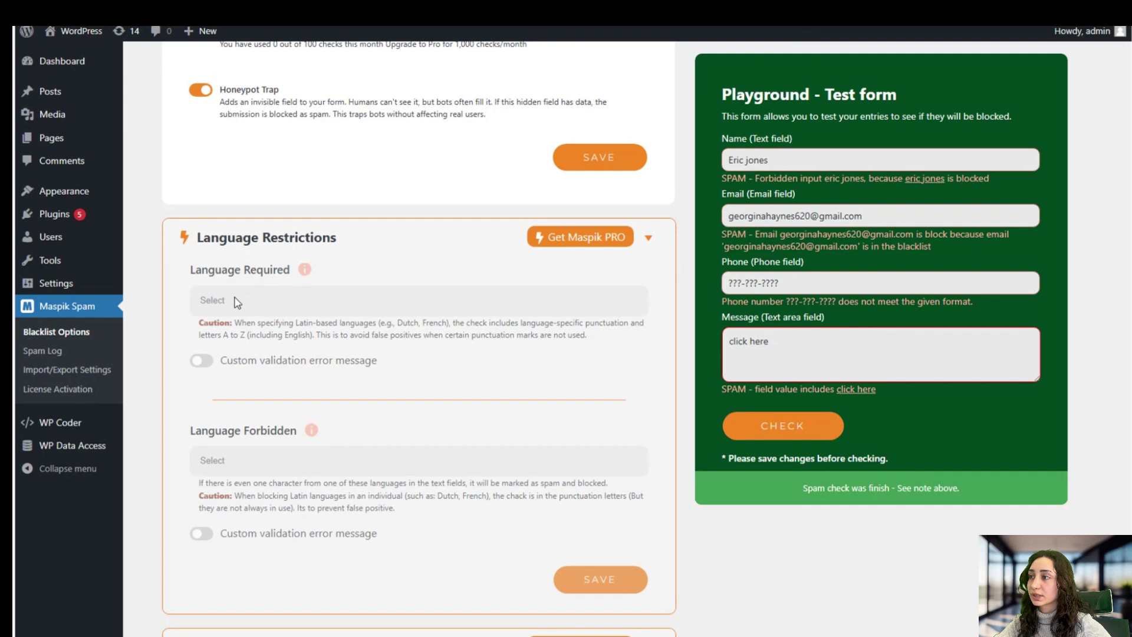
{"action": "scroll", "coordinate": [313, 446], "scroll_direction": "down", "scroll_amount": 1}
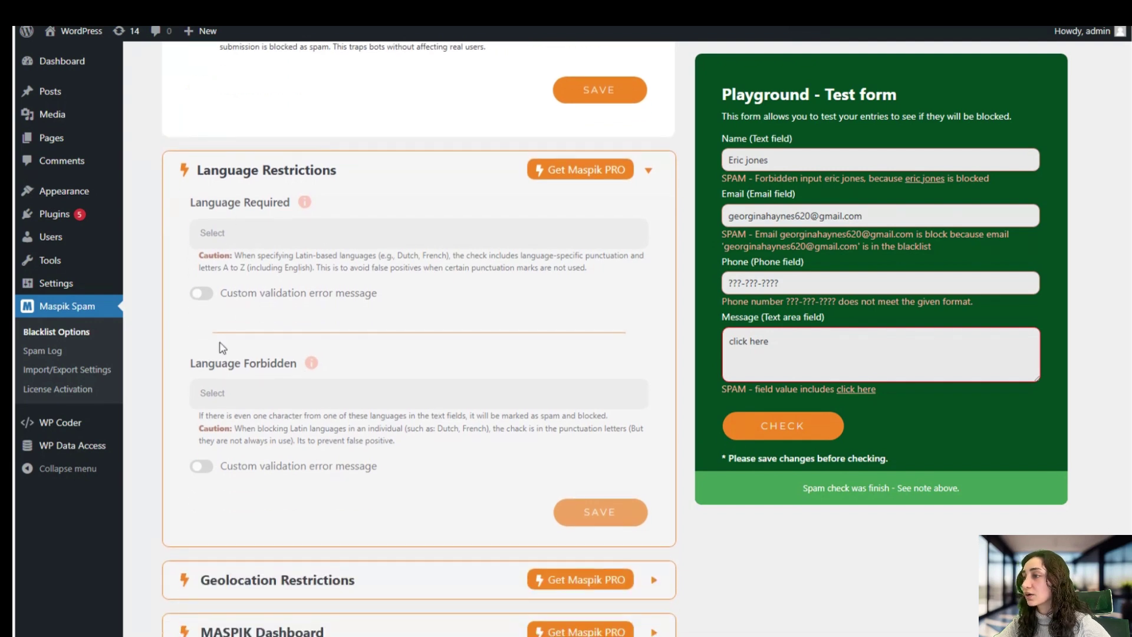
{"action": "scroll", "coordinate": [437, 430], "scroll_direction": "down", "scroll_amount": 1}
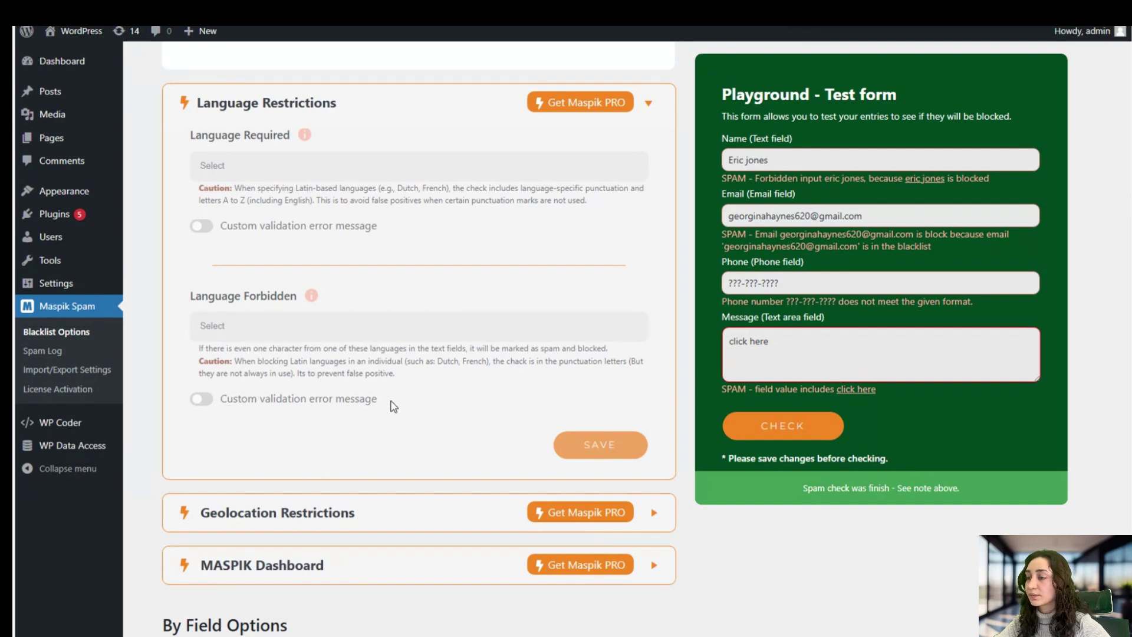
{"action": "scroll", "coordinate": [531, 389], "scroll_direction": "down", "scroll_amount": 1}
{"action": "scroll", "coordinate": [625, 360], "scroll_direction": "up", "scroll_amount": 2}
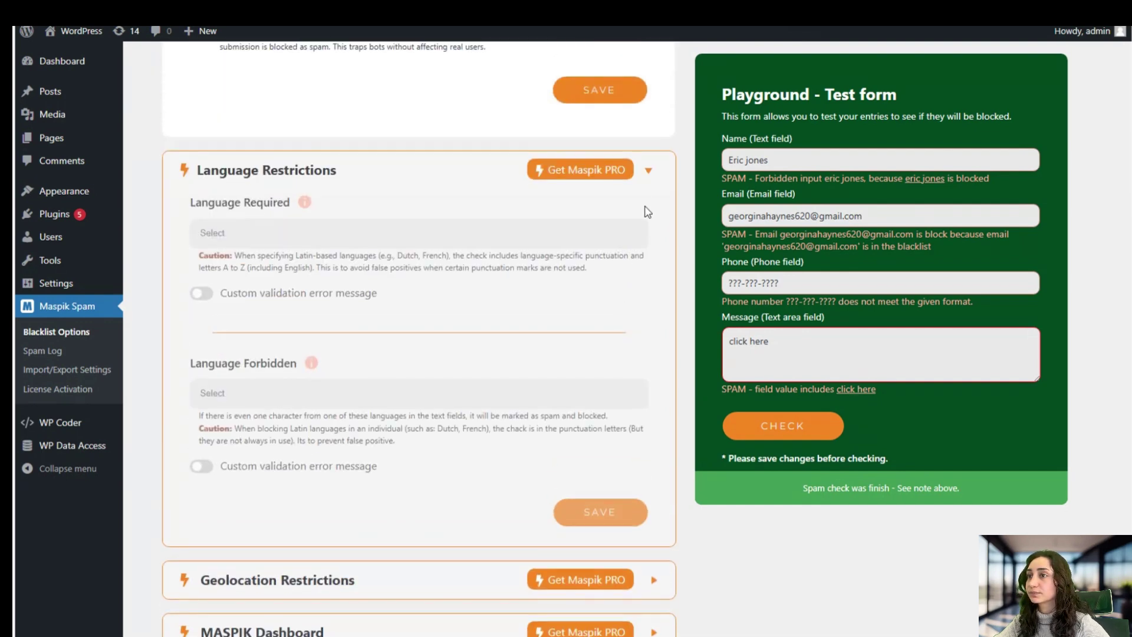
{"action": "left_click", "coordinate": [650, 171]}
Expand and collapse the Geolocation Restrictions and MASPIK Dashboard panels.
{"action": "left_click", "coordinate": [655, 223]}
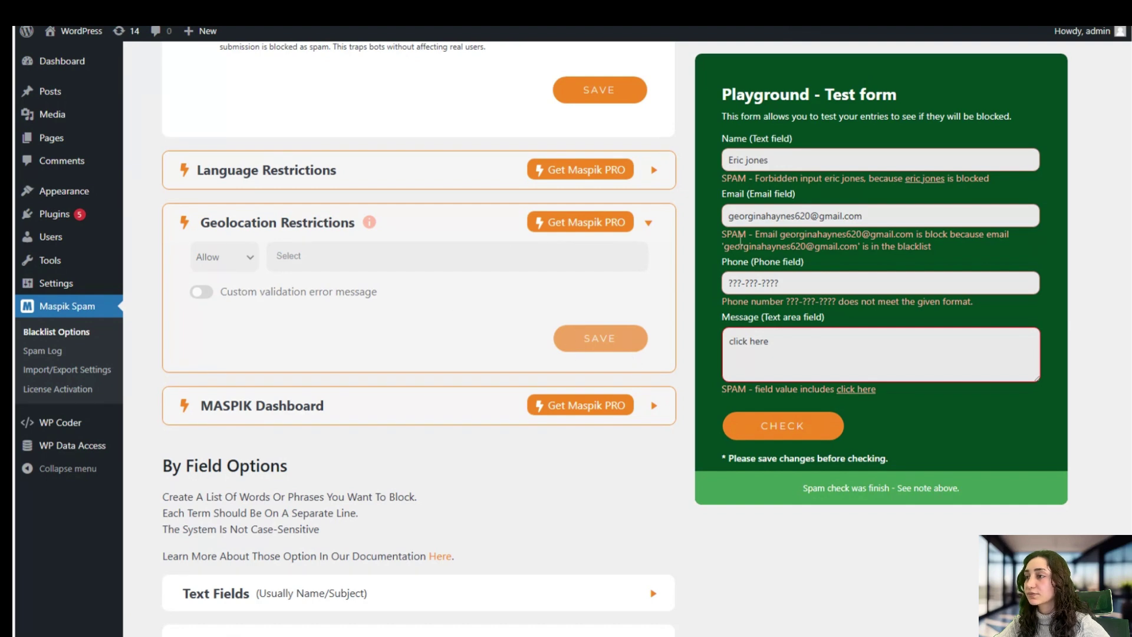
{"action": "left_click", "coordinate": [651, 222]}
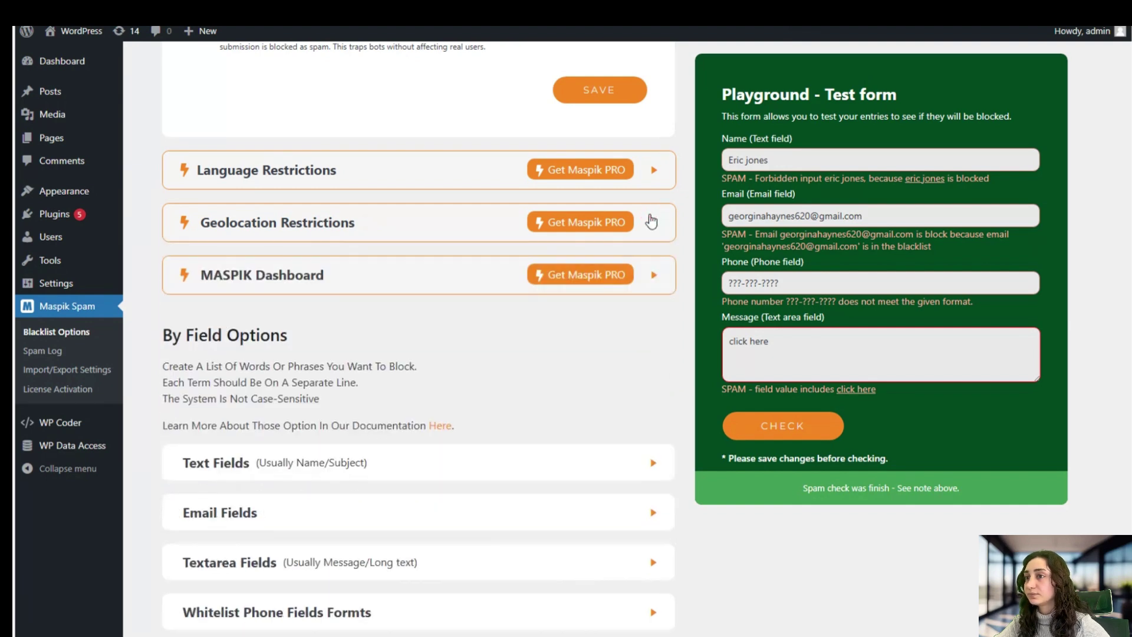
{"action": "left_click", "coordinate": [655, 277]}
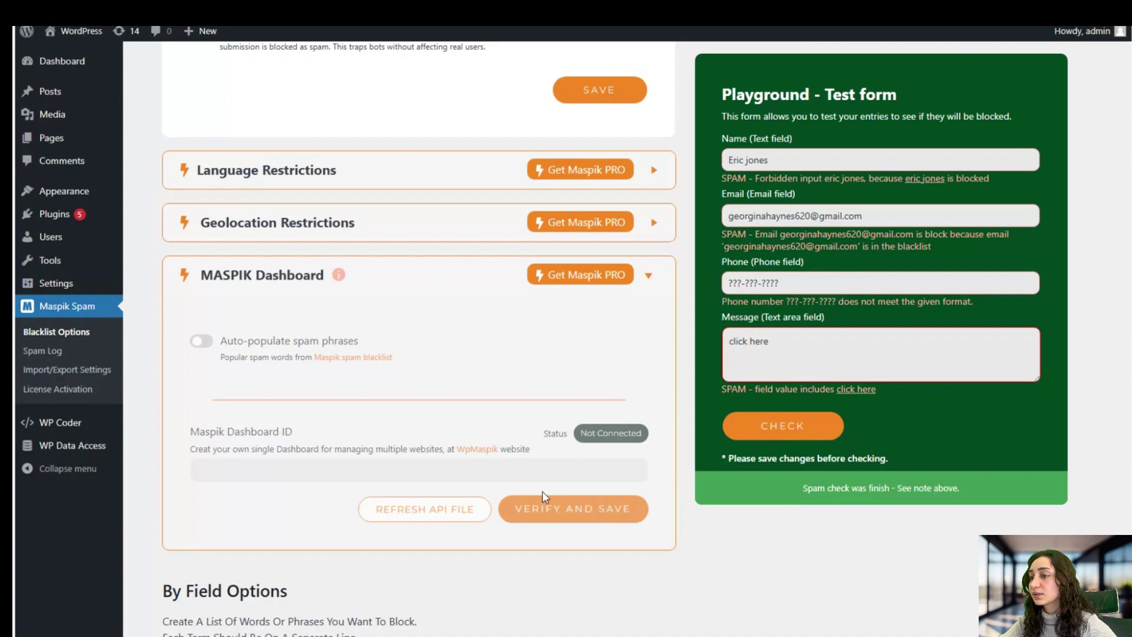
{"action": "left_click", "coordinate": [649, 277]}
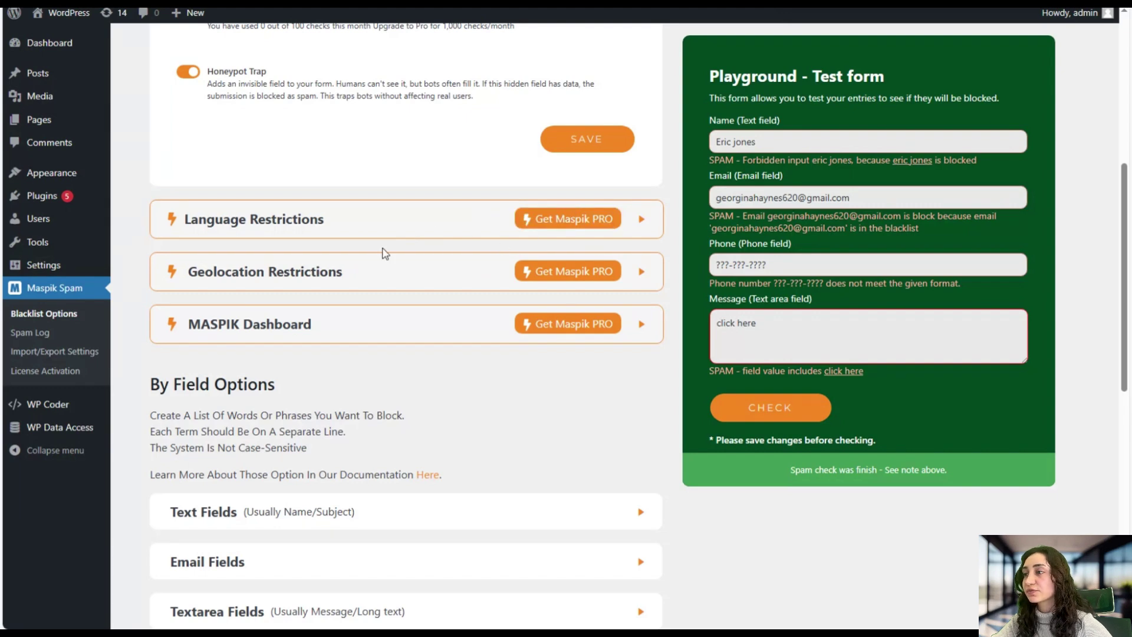
Open Ongoing Experiments and switch on the Time Trap protection.
{"action": "scroll", "coordinate": [355, 294], "scroll_direction": "down", "scroll_amount": 1}
{"action": "scroll", "coordinate": [356, 294], "scroll_direction": "down", "scroll_amount": 7}
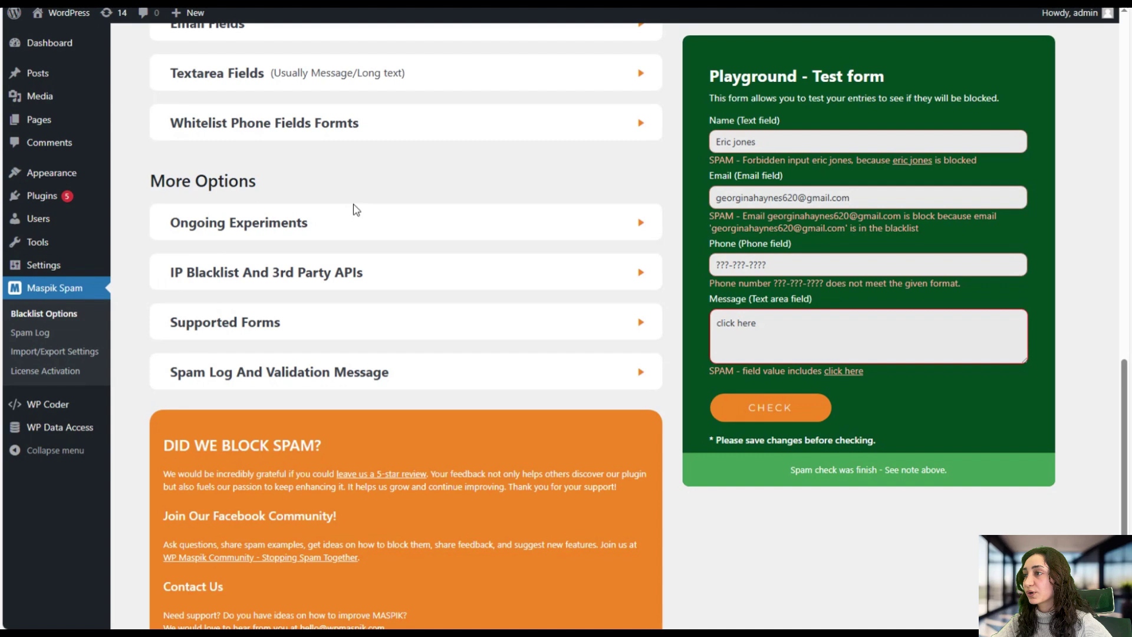
{"action": "left_click", "coordinate": [341, 226]}
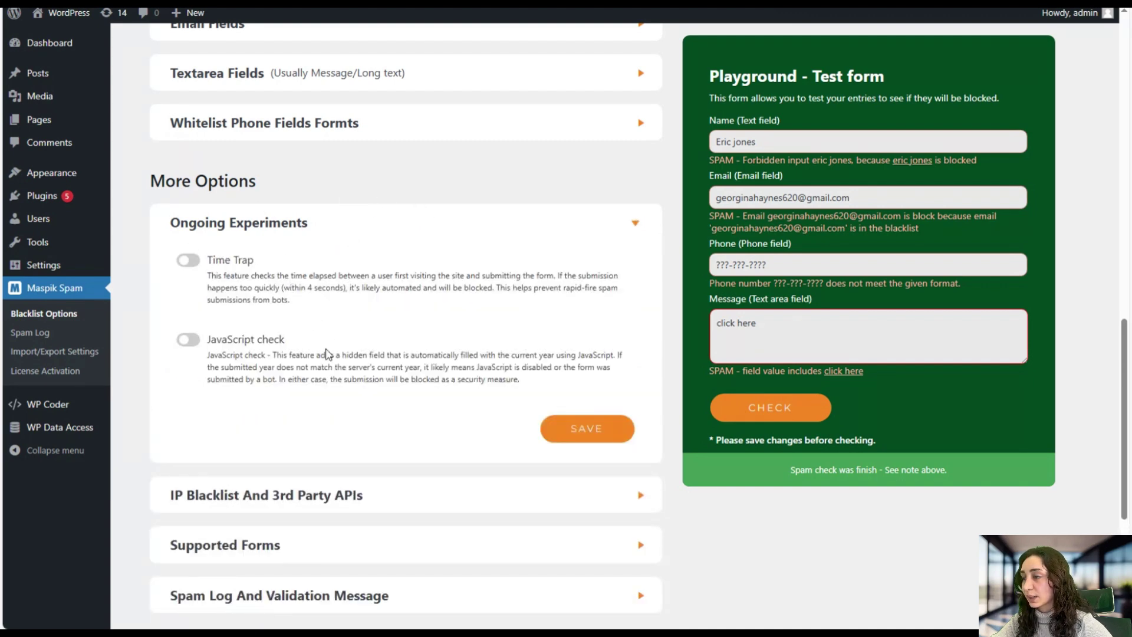
{"action": "left_click", "coordinate": [188, 260]}
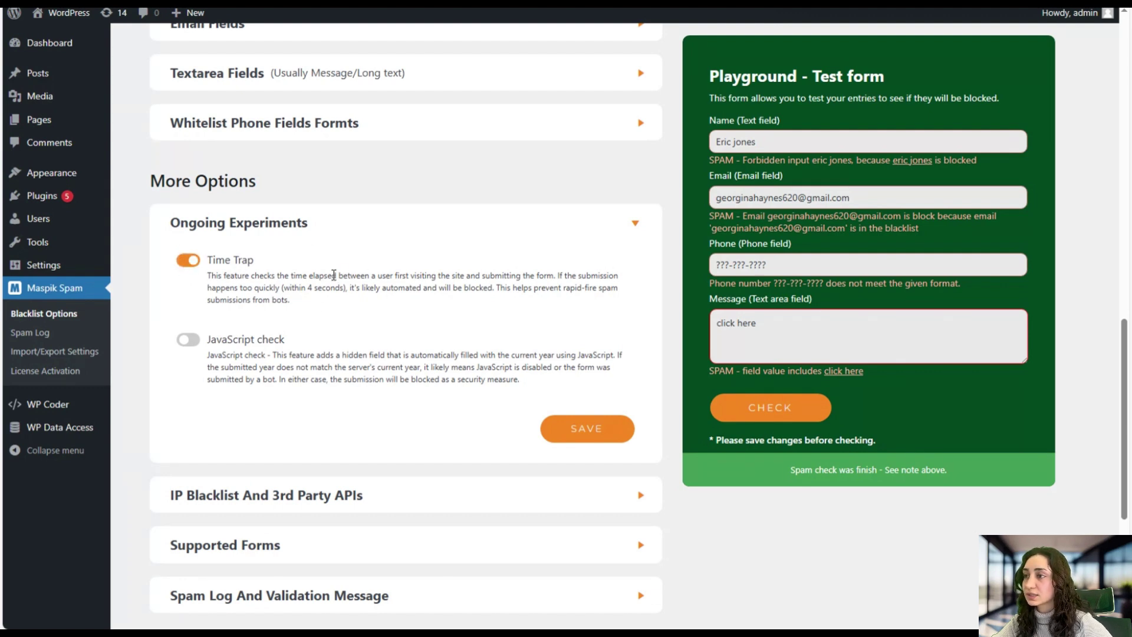
{"action": "left_click_drag", "start_coordinate": [338, 275], "coordinate": [427, 278]}
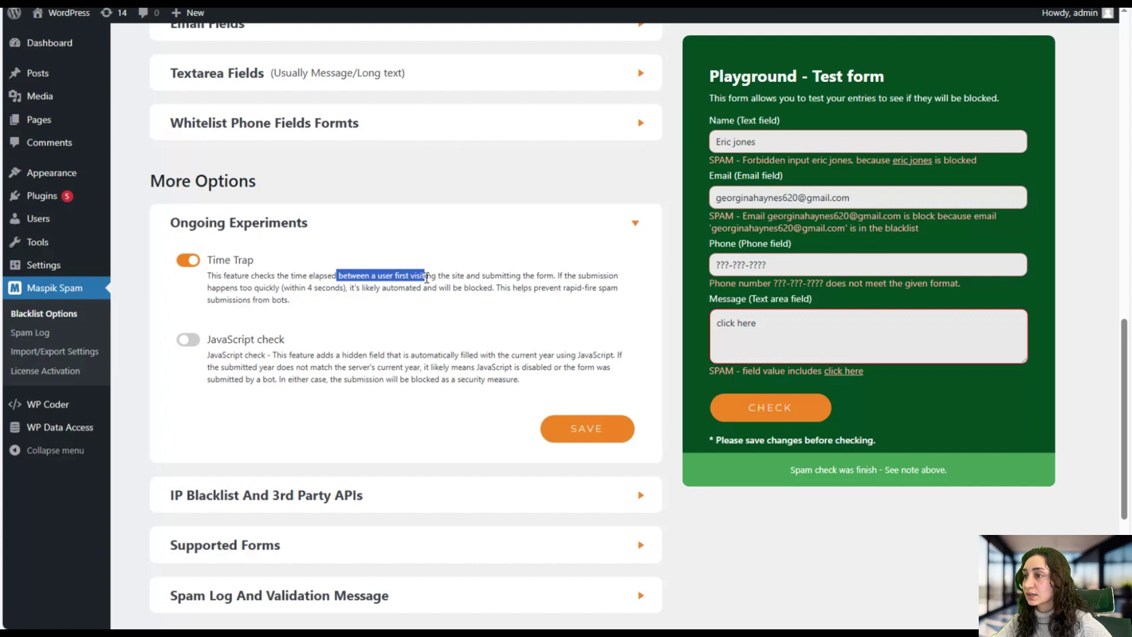
{"action": "left_click", "coordinate": [512, 292]}
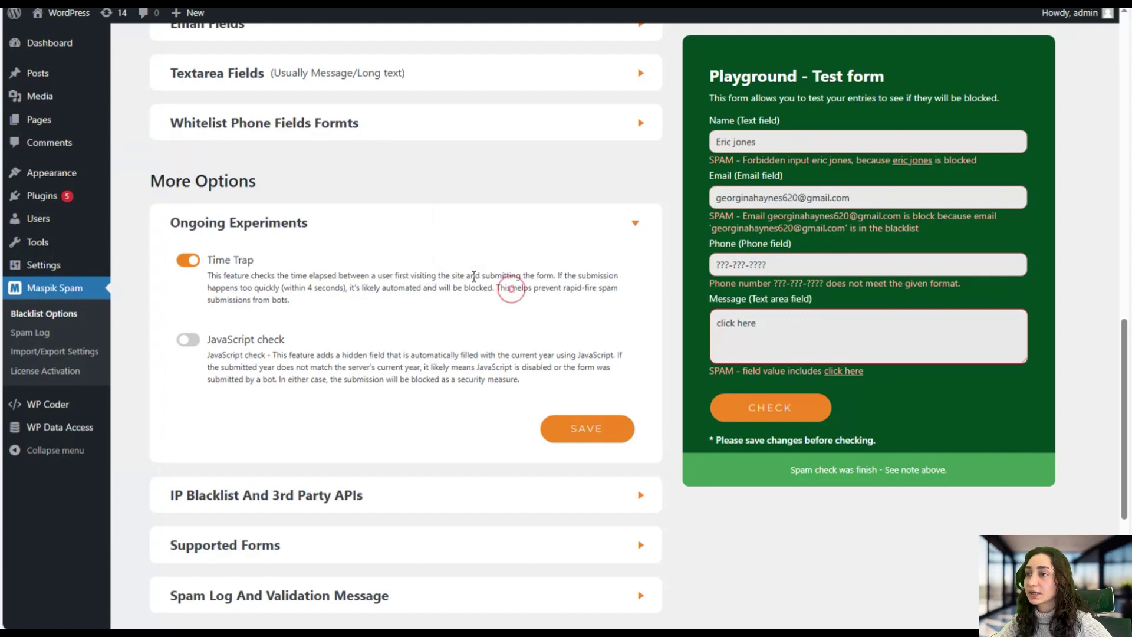
{"action": "left_click_drag", "start_coordinate": [483, 276], "coordinate": [552, 277]}
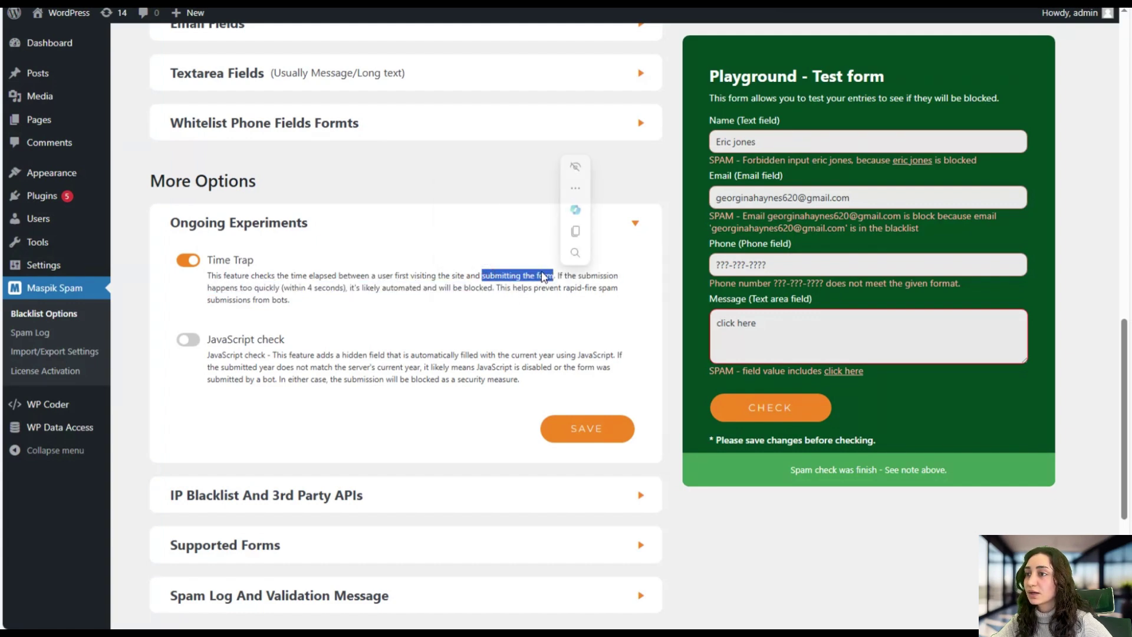
{"action": "left_click", "coordinate": [473, 288]}
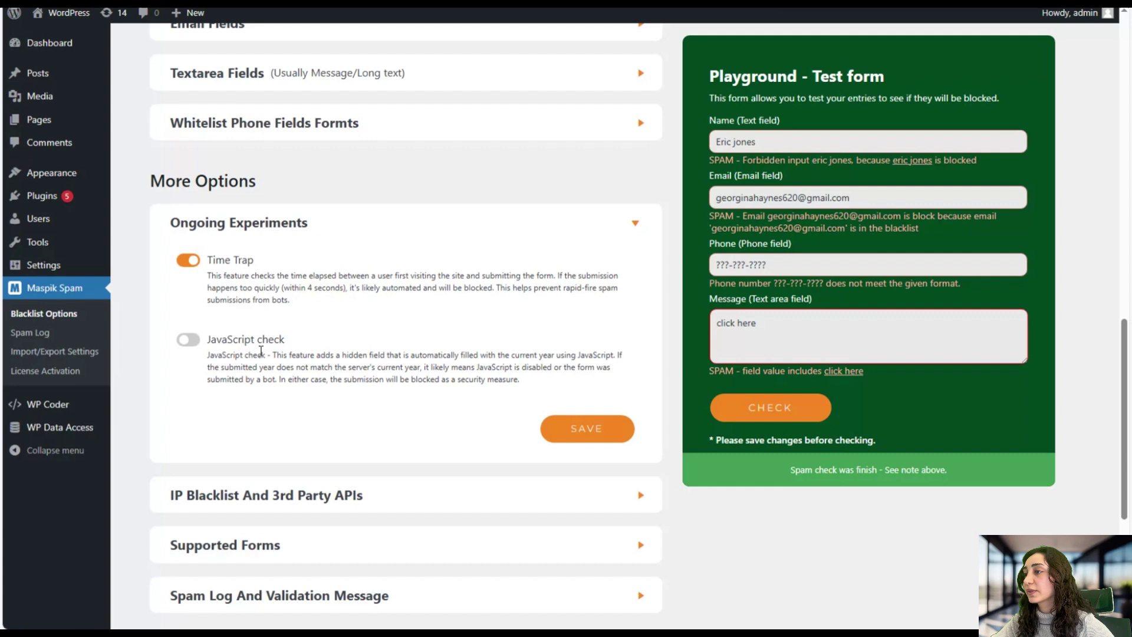
Switch on the JavaScript check protection.
{"action": "left_click", "coordinate": [188, 340]}
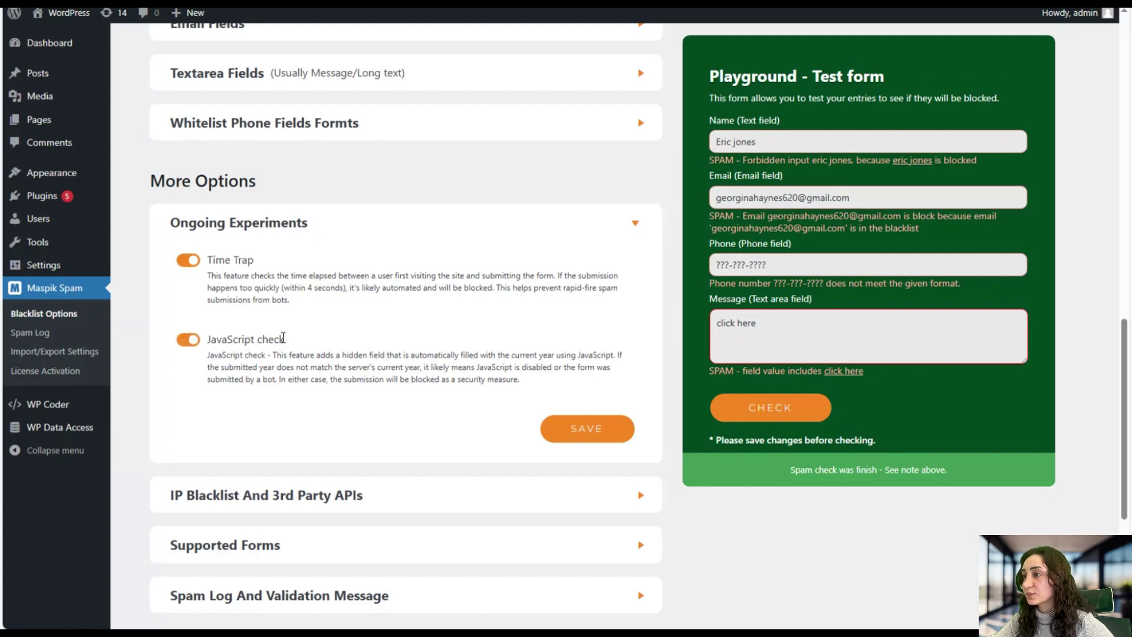
{"action": "left_click_drag", "start_coordinate": [318, 354], "coordinate": [608, 352]}
{"action": "left_click", "coordinate": [374, 355]}
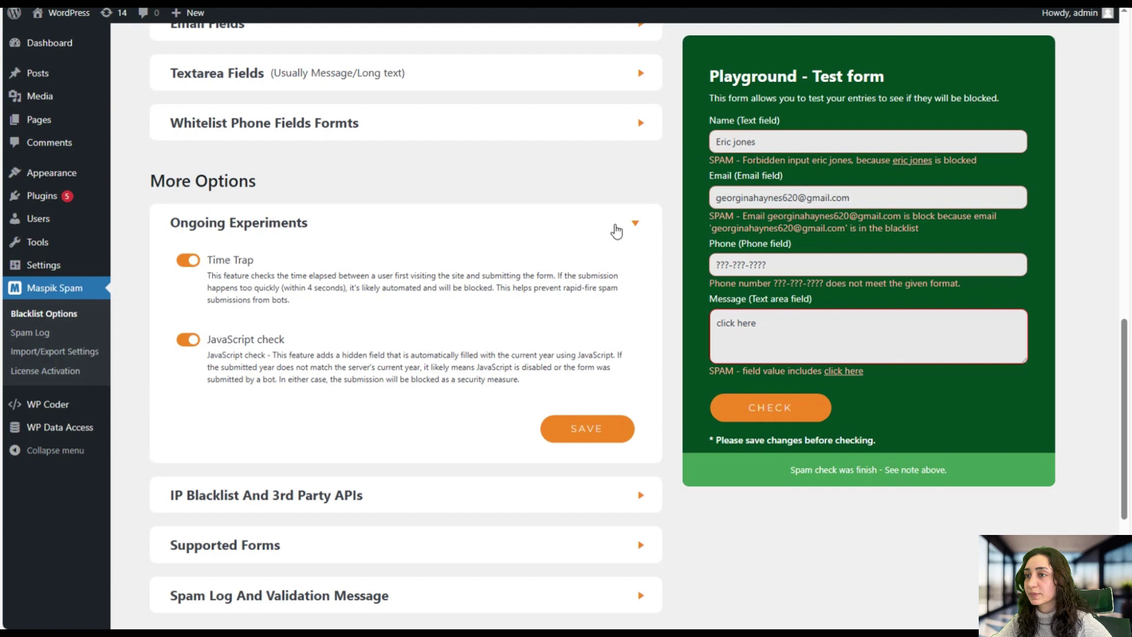
In IP Blacklist And 3rd Party APIs, set the Proxycheck.io and AbuseIPDB risk thresholds to 3.
{"action": "left_click", "coordinate": [635, 224]}
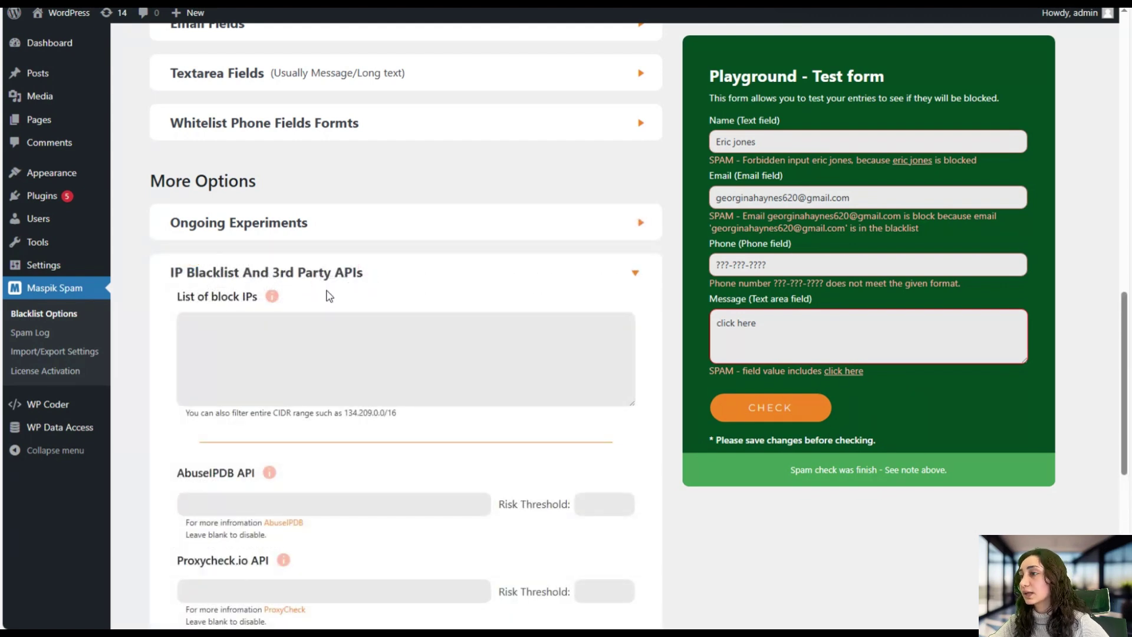
{"action": "scroll", "coordinate": [240, 338], "scroll_direction": "down", "scroll_amount": 1}
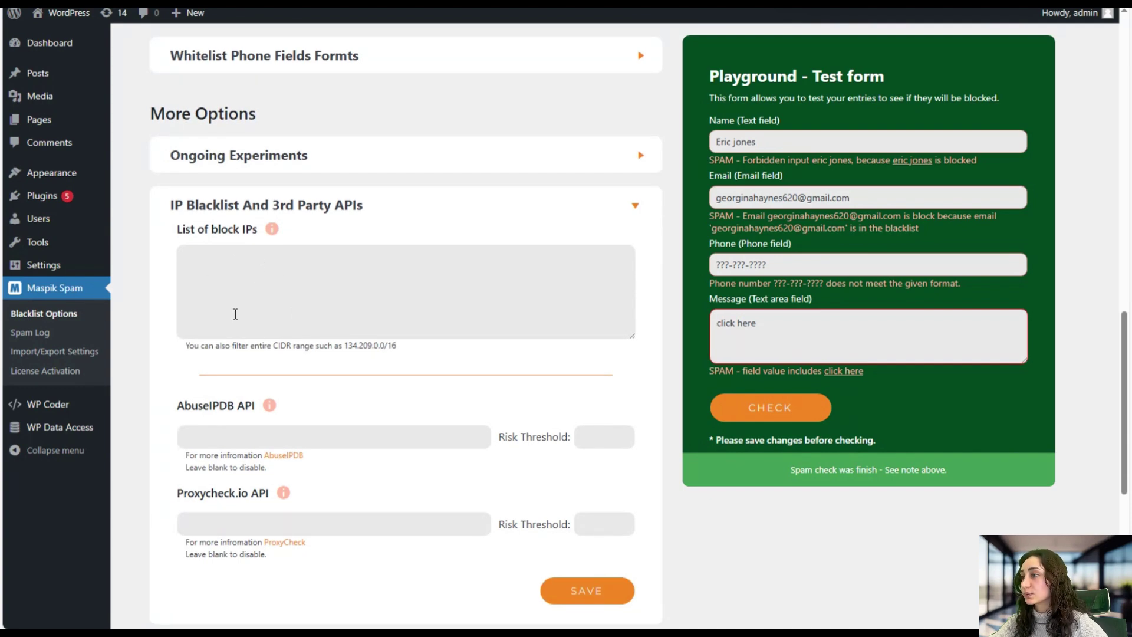
{"action": "scroll", "coordinate": [235, 314], "scroll_direction": "down", "scroll_amount": 2}
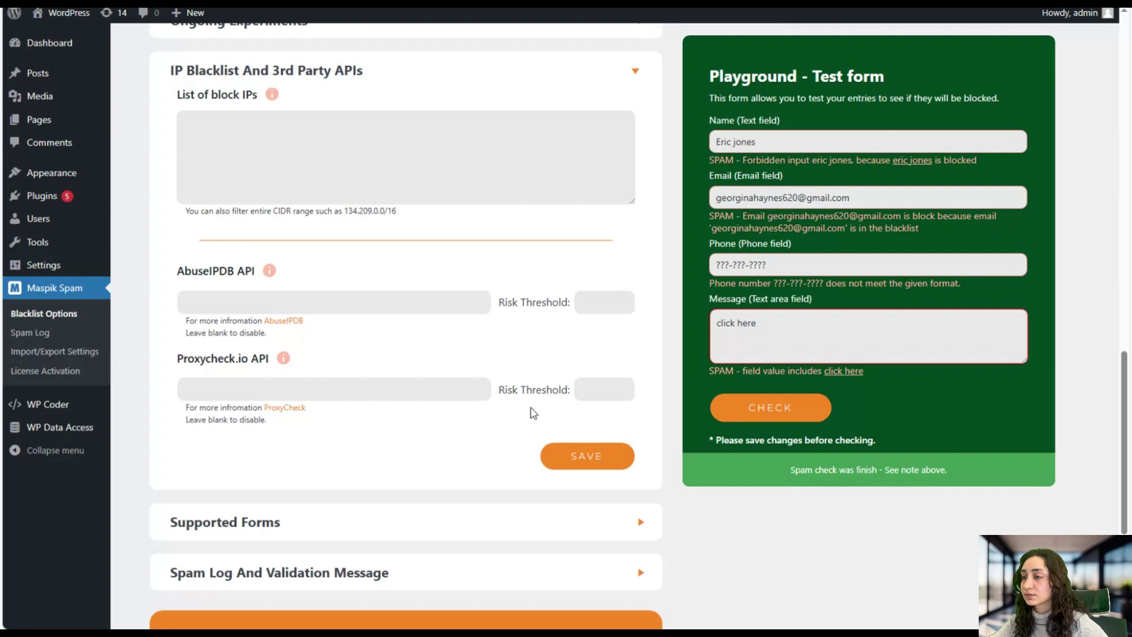
{"action": "left_click", "coordinate": [623, 387]}
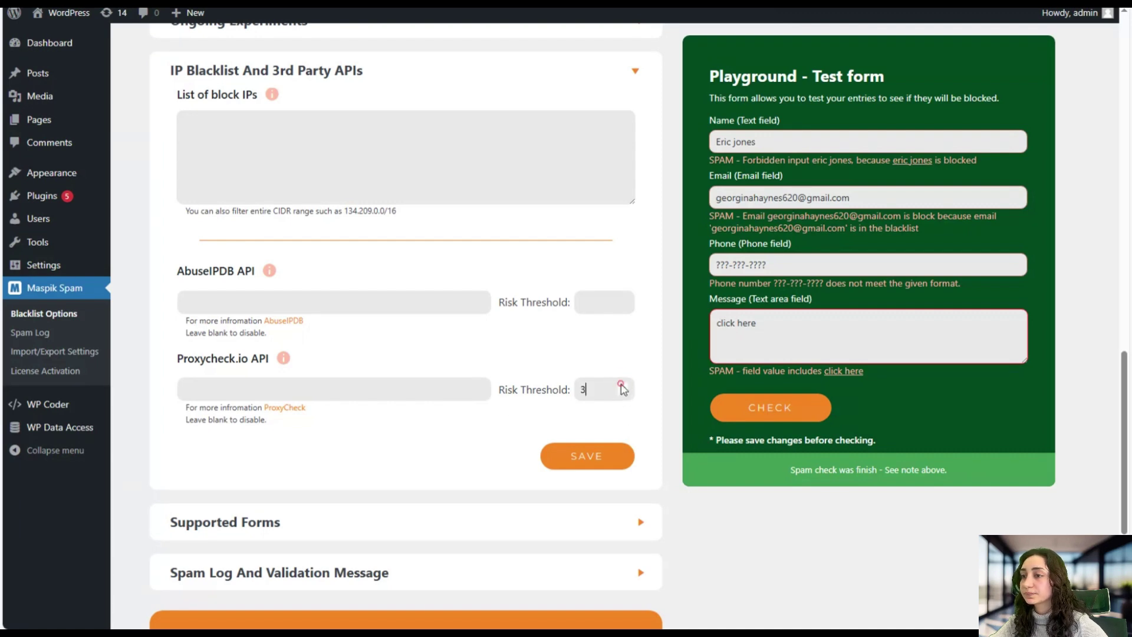
{"action": "left_click", "coordinate": [620, 299]}
{"action": "left_click", "coordinate": [621, 297]}
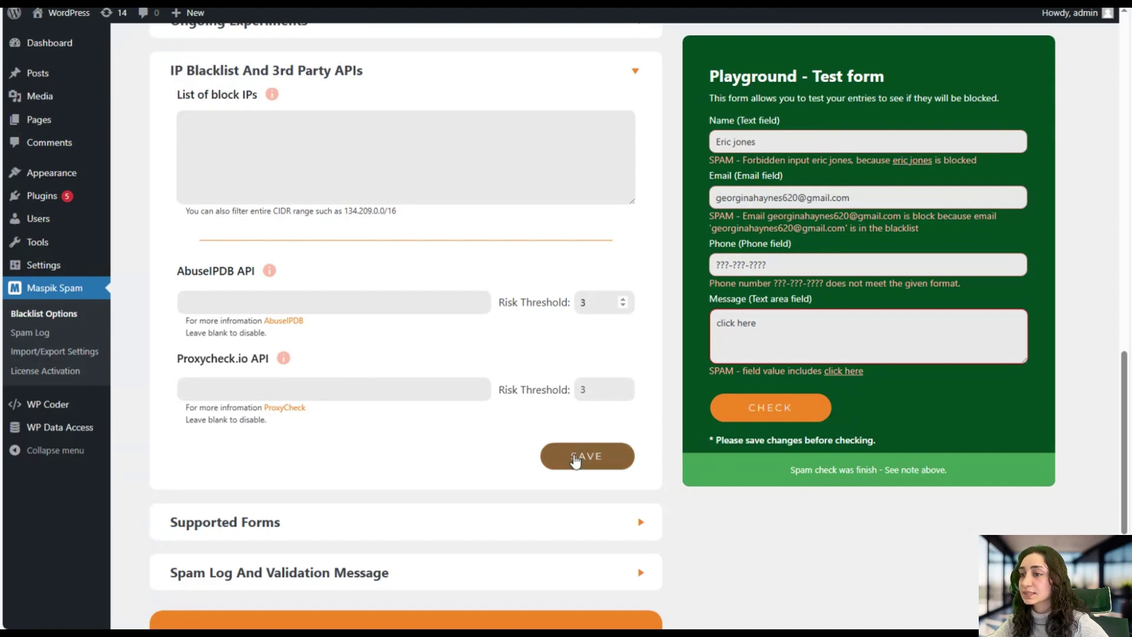
{"action": "scroll", "coordinate": [445, 409], "scroll_direction": "down", "scroll_amount": 1}
Open Supported Forms, check WP Registration and wp comment are on, and save all integrations.
{"action": "scroll", "coordinate": [396, 389], "scroll_direction": "down", "scroll_amount": 1}
{"action": "left_click", "coordinate": [377, 382]}
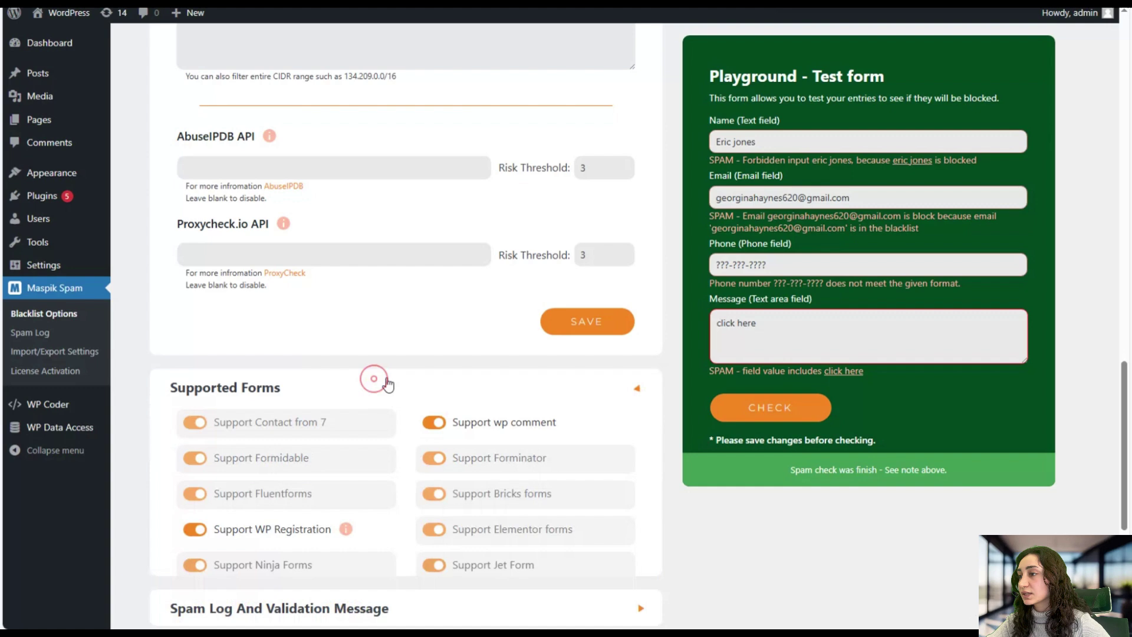
{"action": "scroll", "coordinate": [378, 407], "scroll_direction": "down", "scroll_amount": 2}
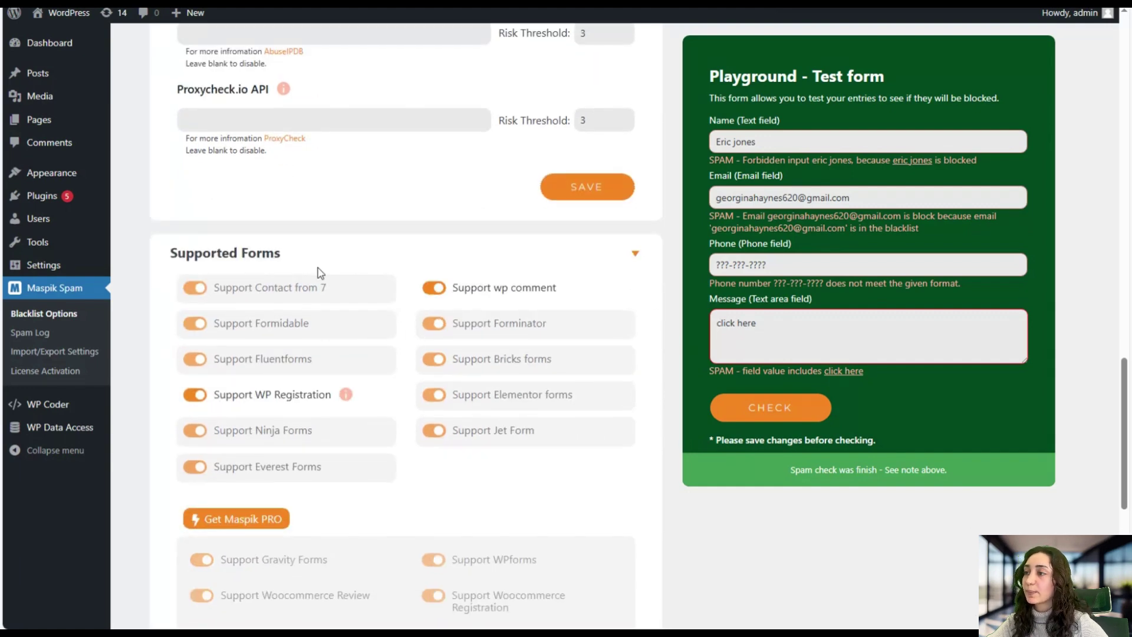
{"action": "scroll", "coordinate": [380, 397], "scroll_direction": "down", "scroll_amount": 1}
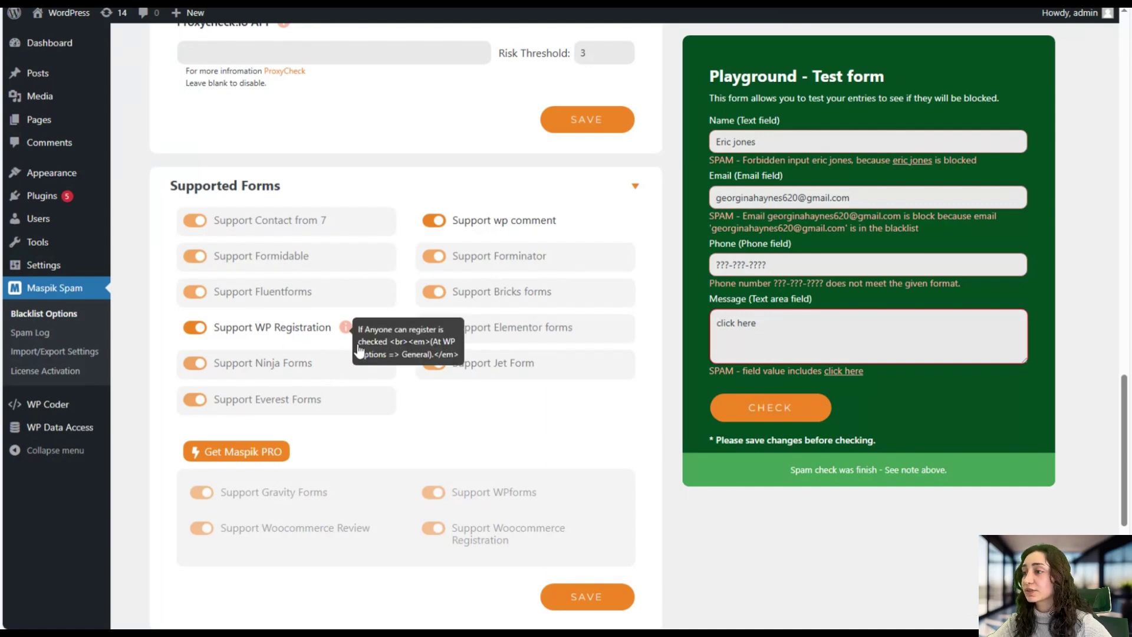
{"action": "scroll", "coordinate": [485, 471], "scroll_direction": "down", "scroll_amount": 1}
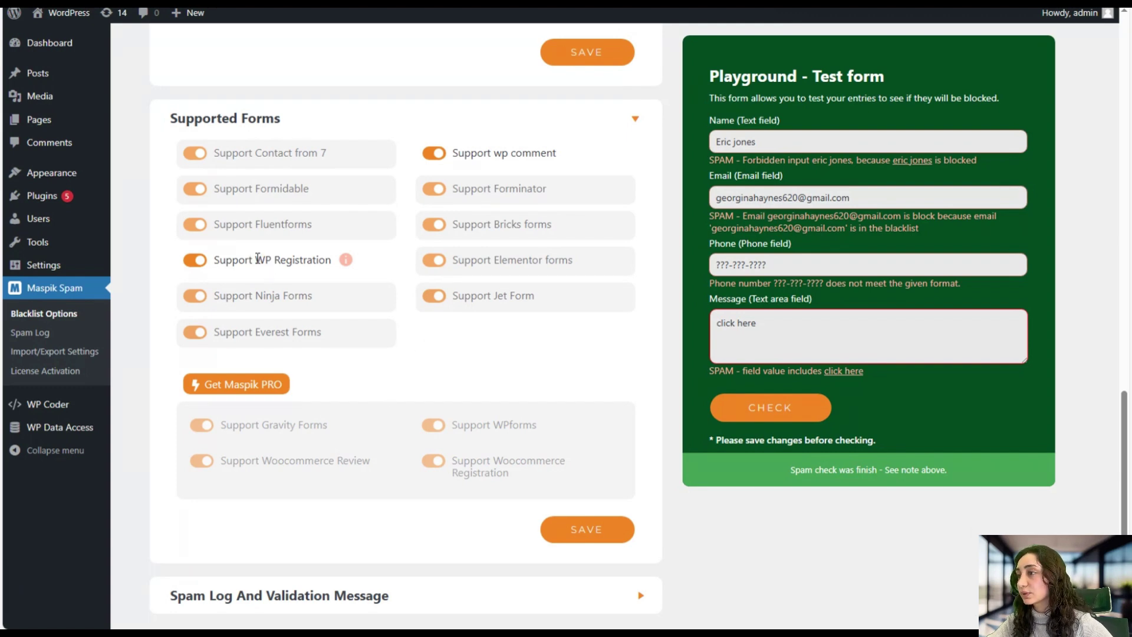
{"action": "left_click_drag", "start_coordinate": [257, 260], "coordinate": [319, 261]}
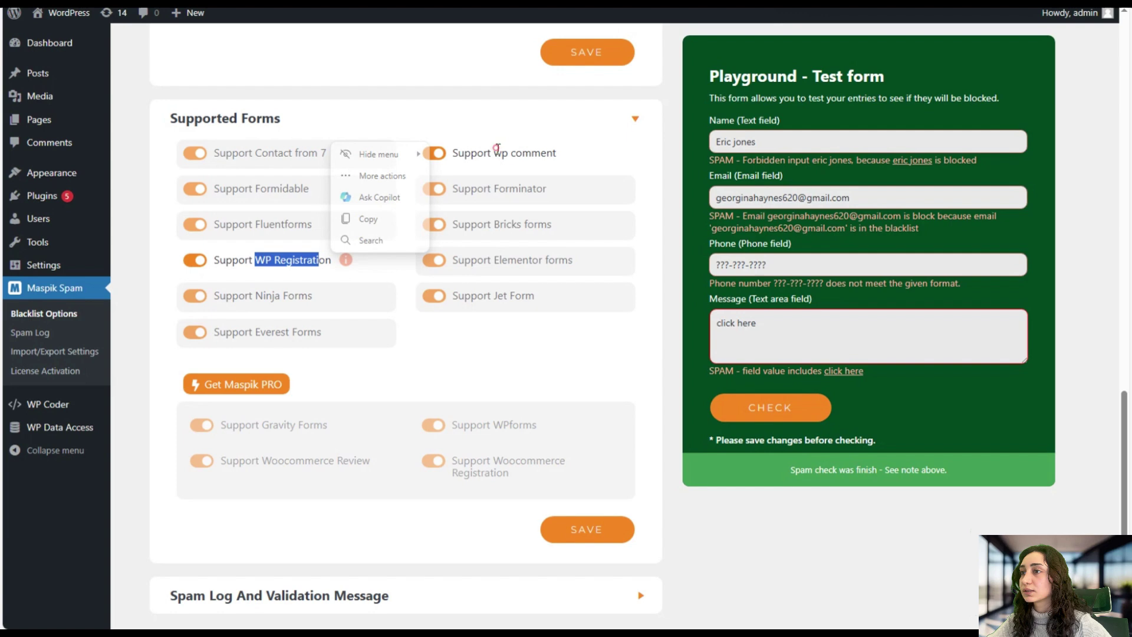
{"action": "left_click_drag", "start_coordinate": [495, 152], "coordinate": [580, 160]}
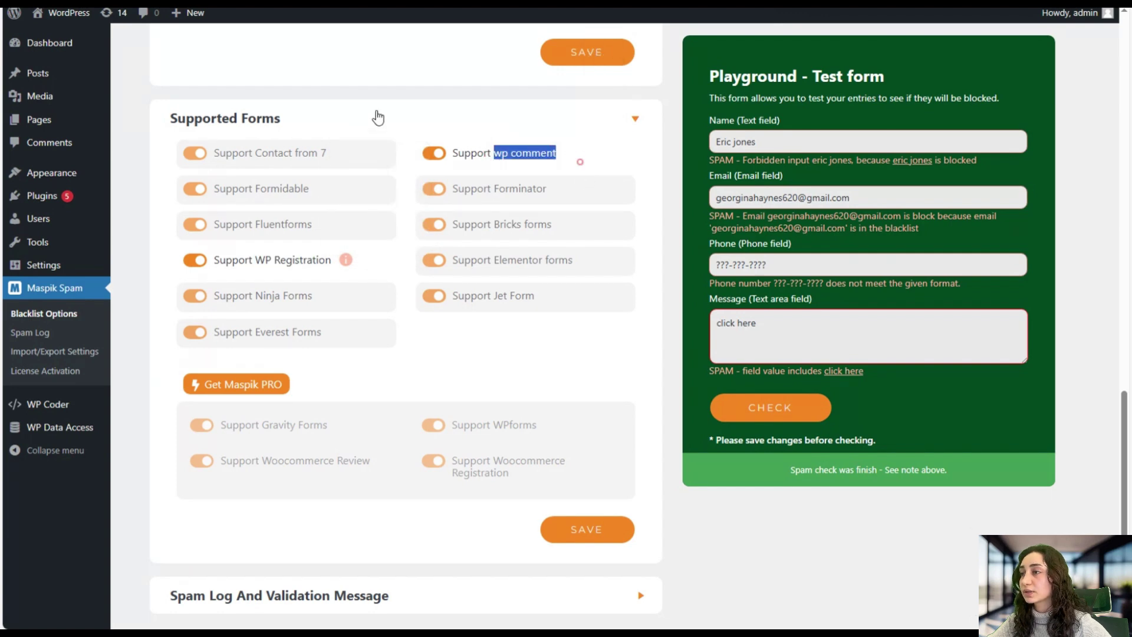
{"action": "left_click", "coordinate": [448, 117]}
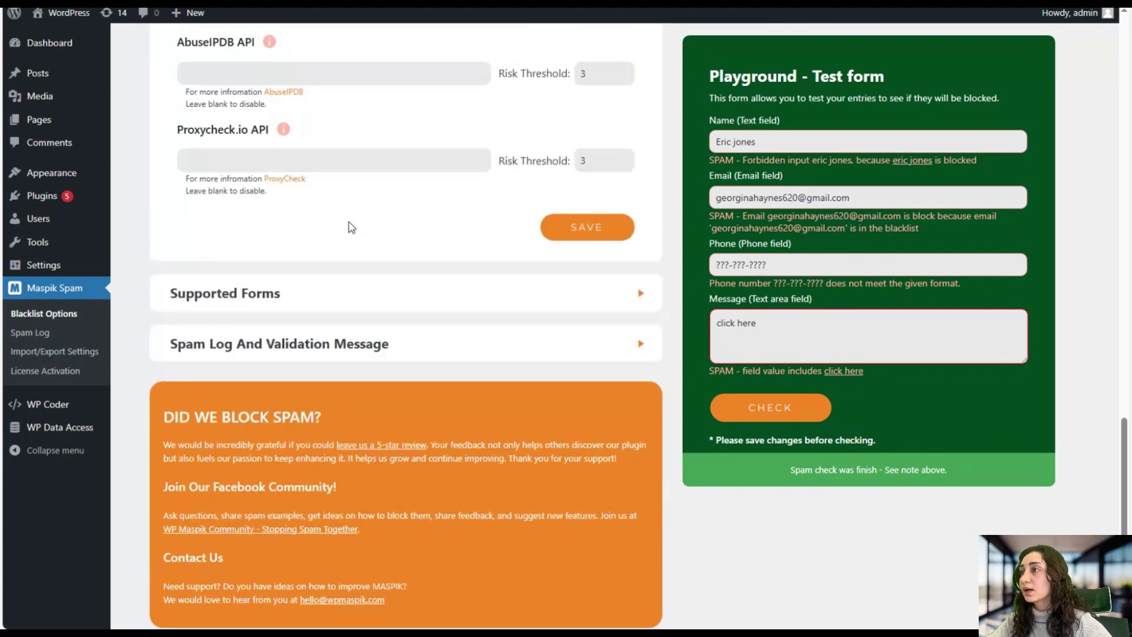
{"action": "left_click", "coordinate": [480, 394]}
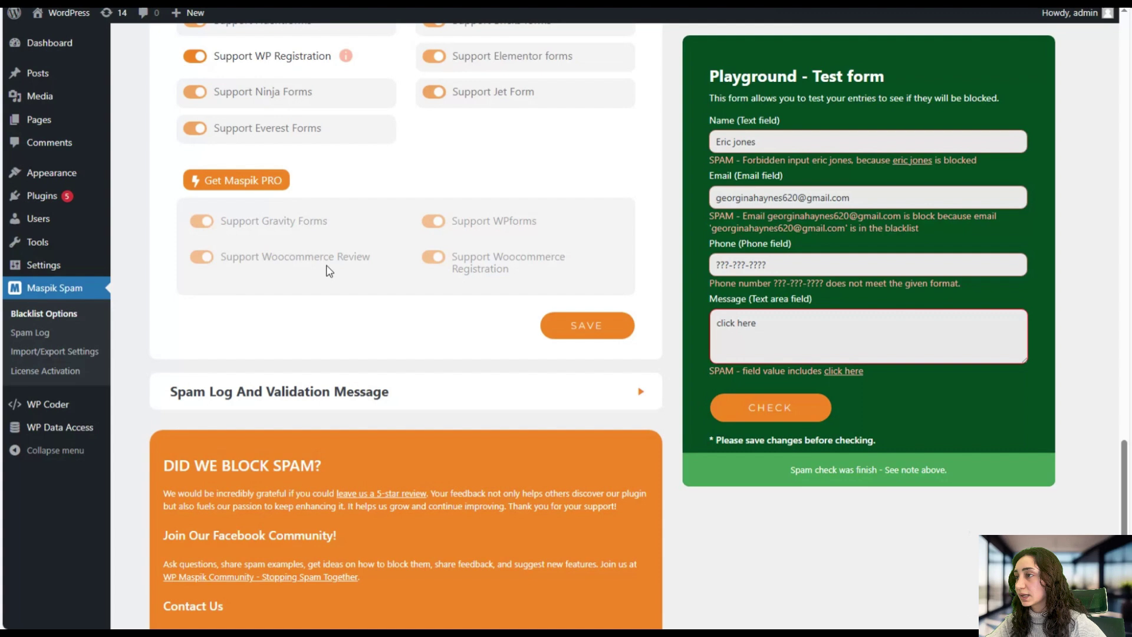
{"action": "left_click", "coordinate": [559, 335]}
{"action": "scroll", "coordinate": [472, 339], "scroll_direction": "down", "scroll_amount": 1}
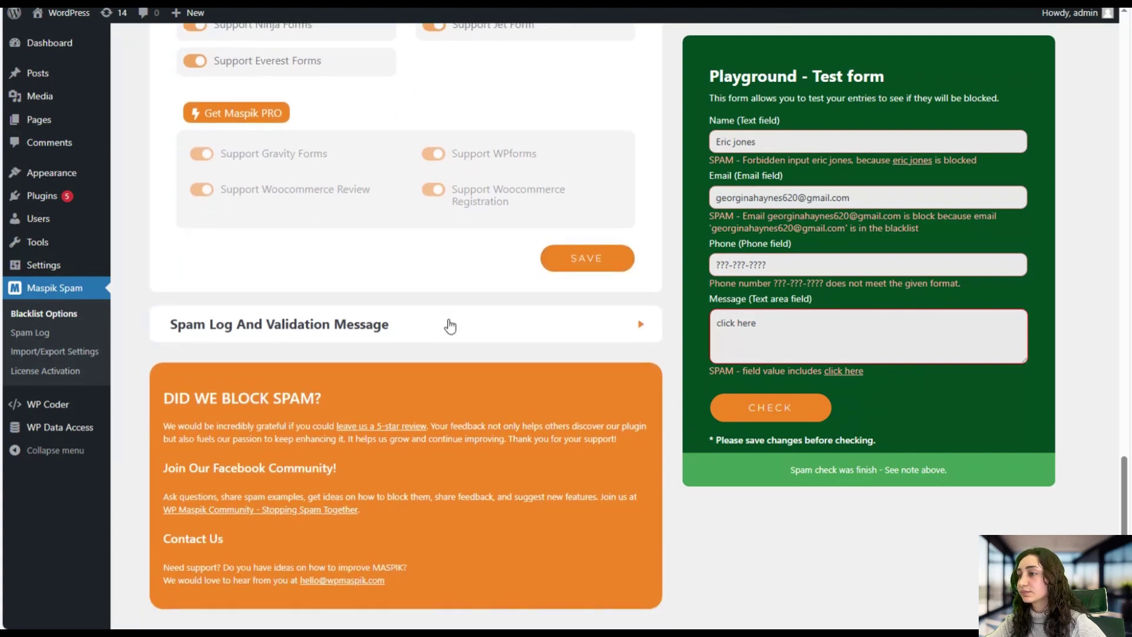
Enable the Spam Log with a 2000-entry limit plus anonymous data sharing, and save.
{"action": "left_click", "coordinate": [450, 323]}
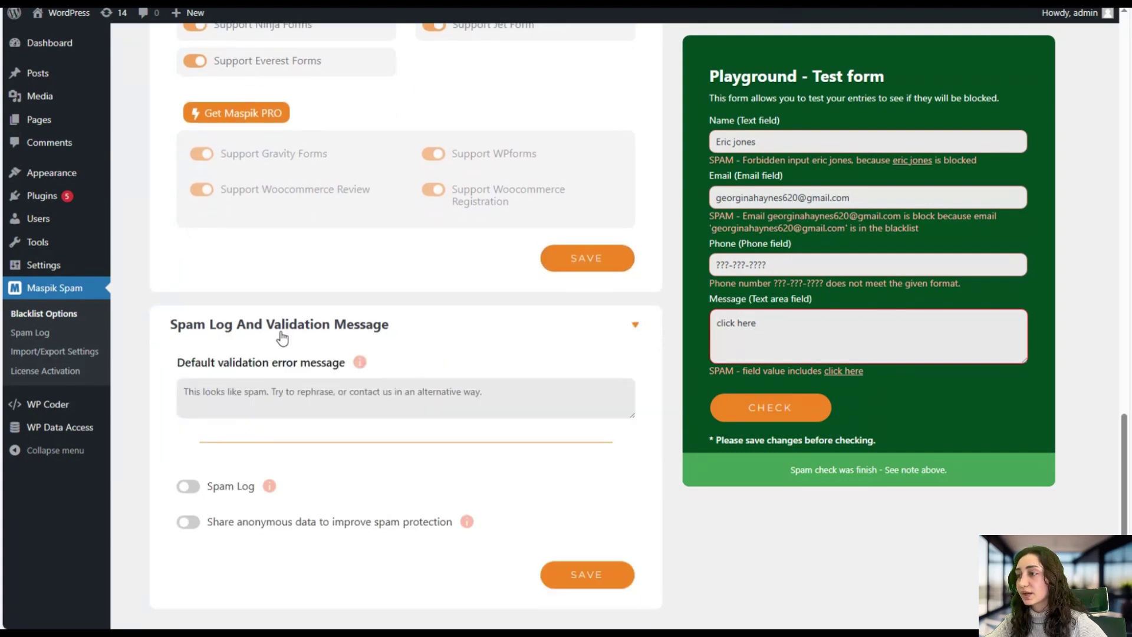
{"action": "scroll", "coordinate": [395, 341], "scroll_direction": "down", "scroll_amount": 1}
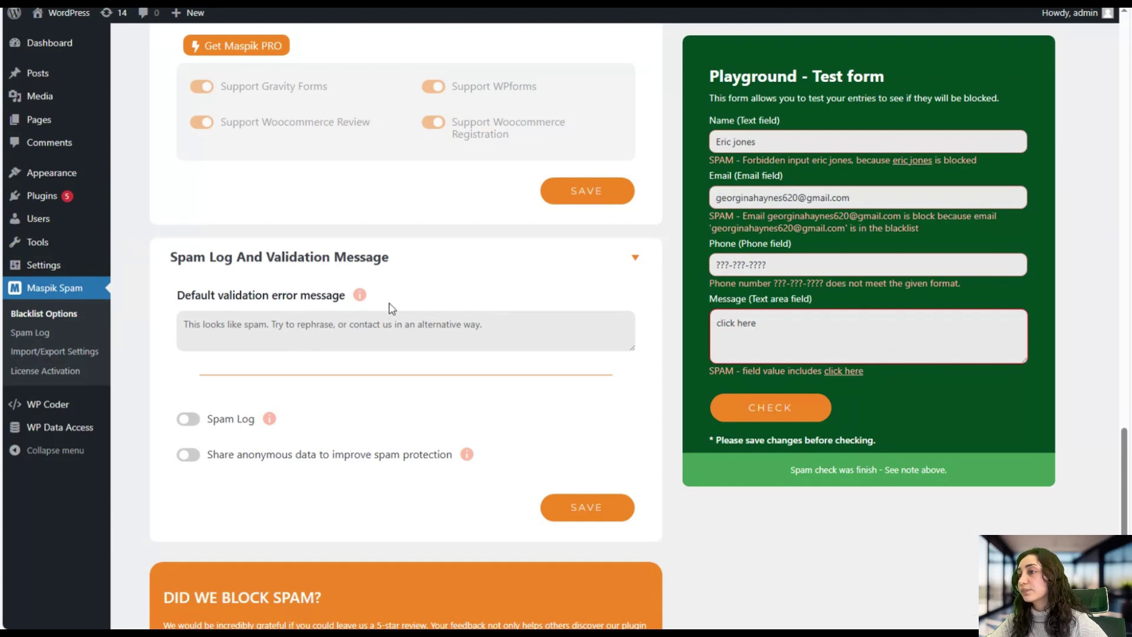
{"action": "scroll", "coordinate": [277, 366], "scroll_direction": "down", "scroll_amount": 1}
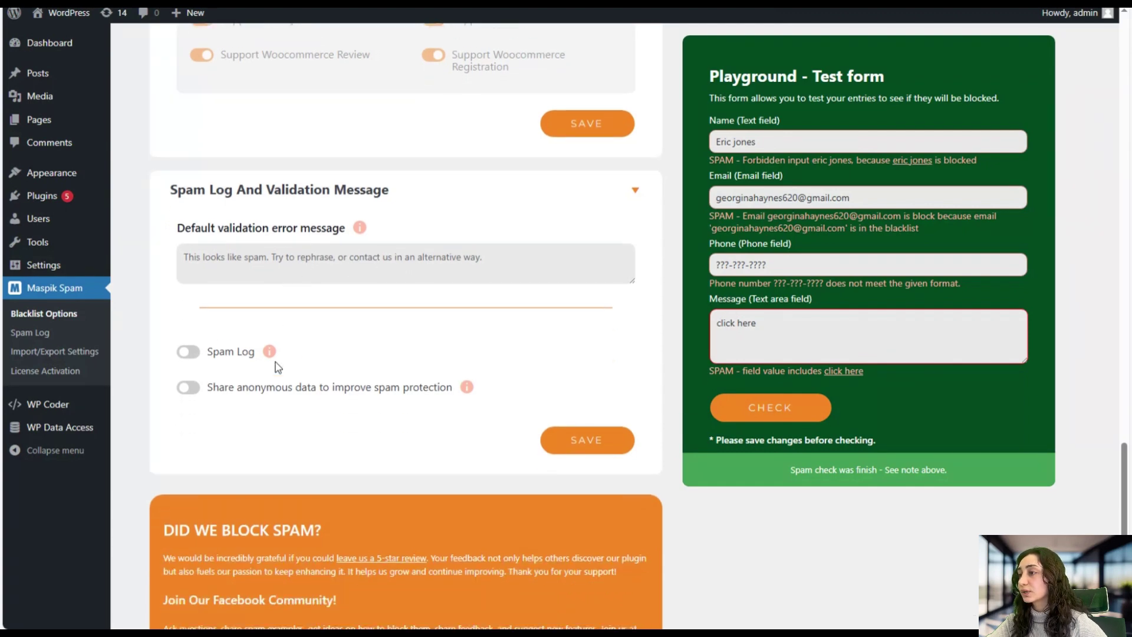
{"action": "left_click", "coordinate": [187, 356]}
{"action": "mouse_move", "coordinate": [267, 354]}
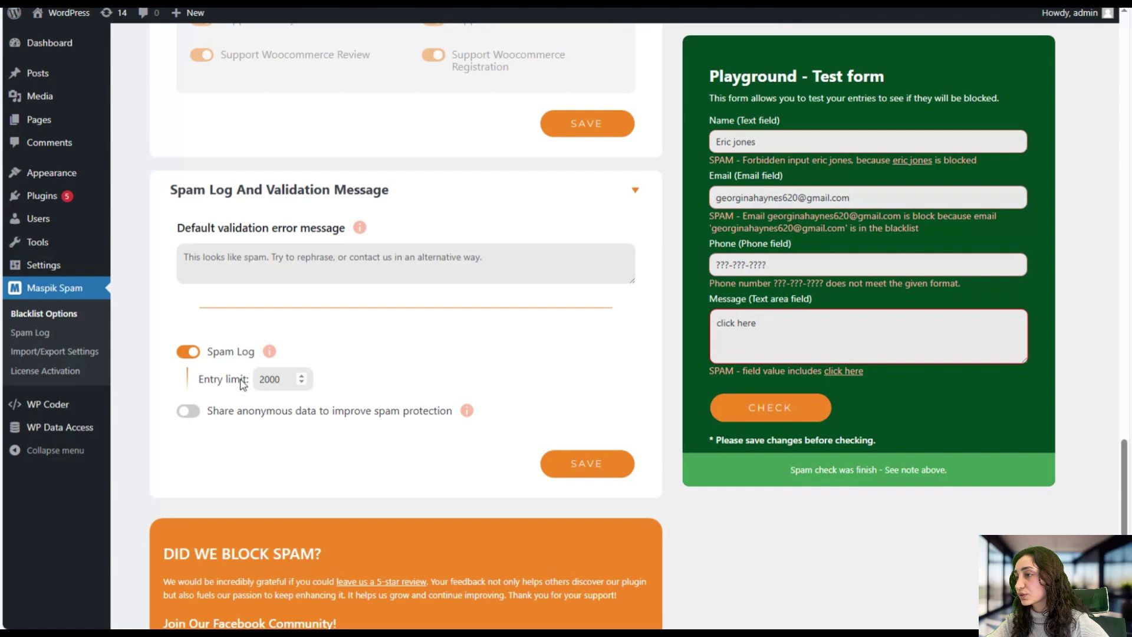
{"action": "left_click", "coordinate": [302, 375]}
{"action": "left_click", "coordinate": [302, 376]}
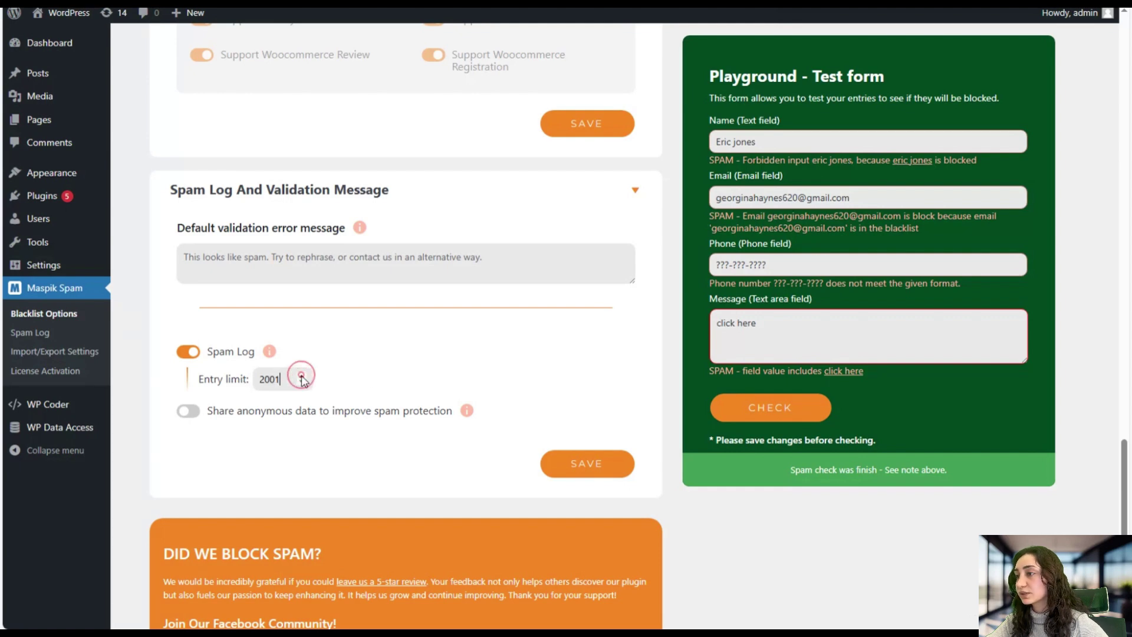
{"action": "left_click", "coordinate": [302, 376]}
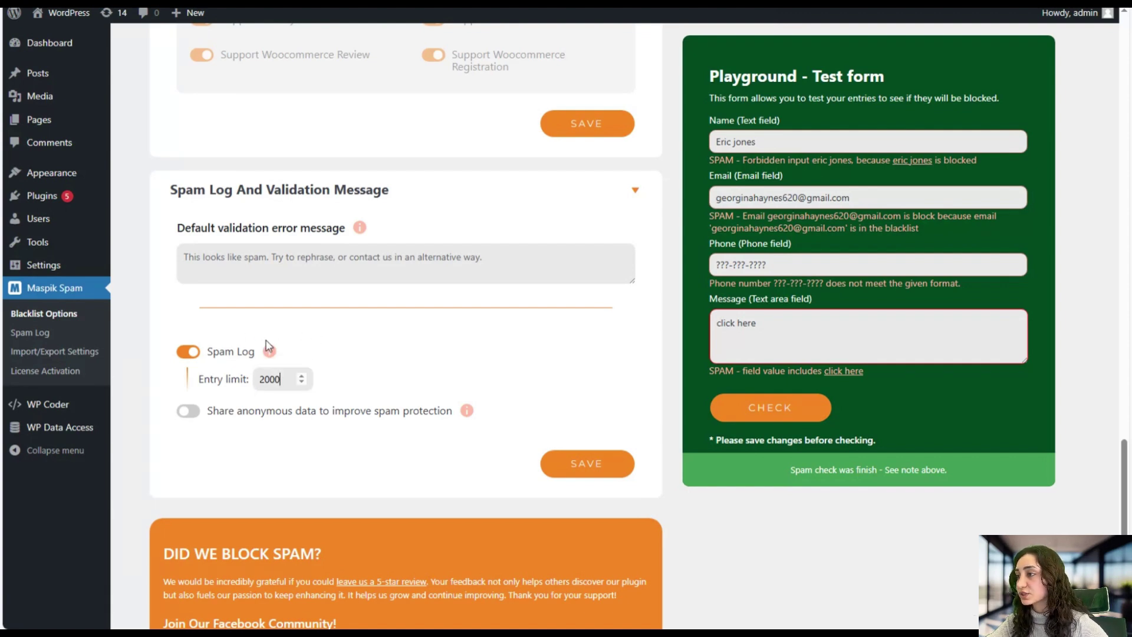
{"action": "left_click", "coordinate": [188, 411]}
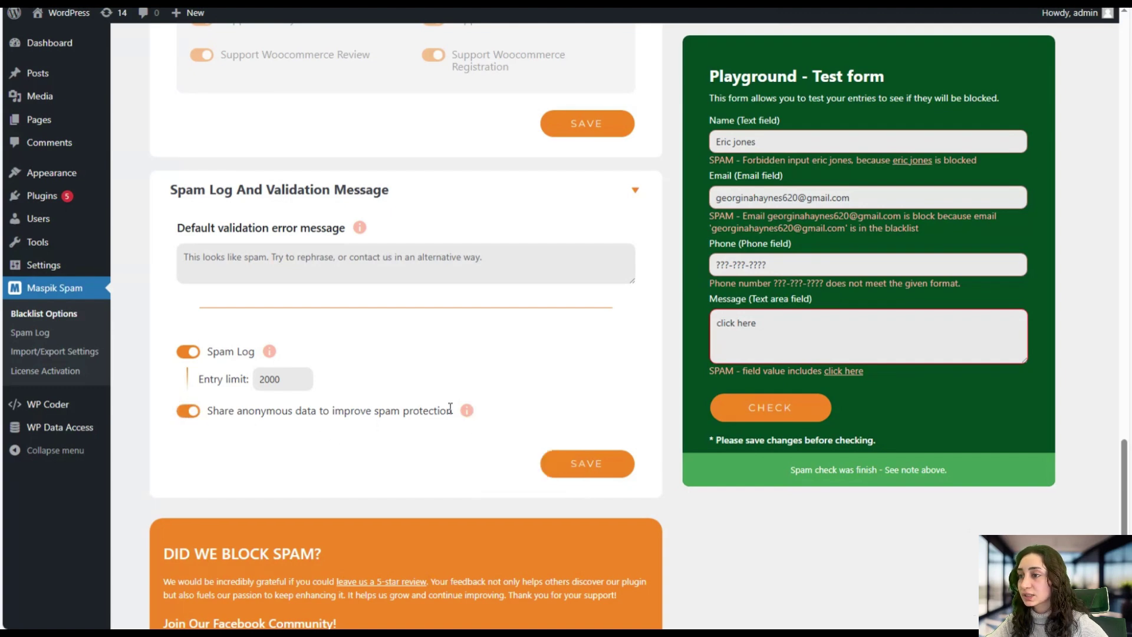
{"action": "left_click", "coordinate": [587, 466]}
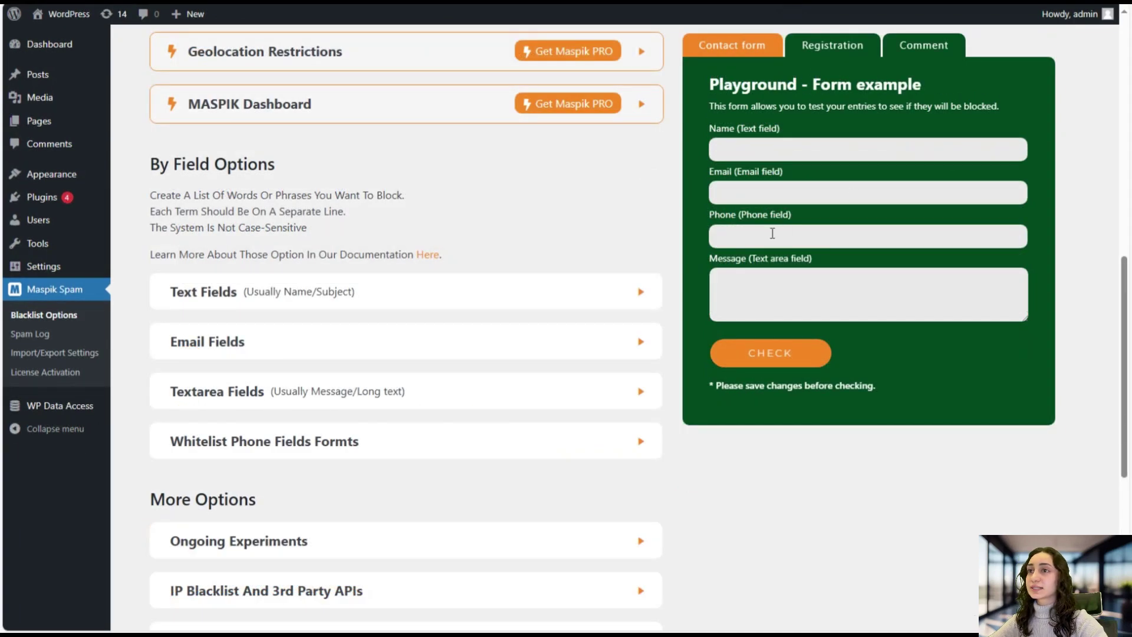
Paste the first blacklisted Text Fields name into the Playground Name field and run CHECK.
{"action": "left_click", "coordinate": [747, 150]}
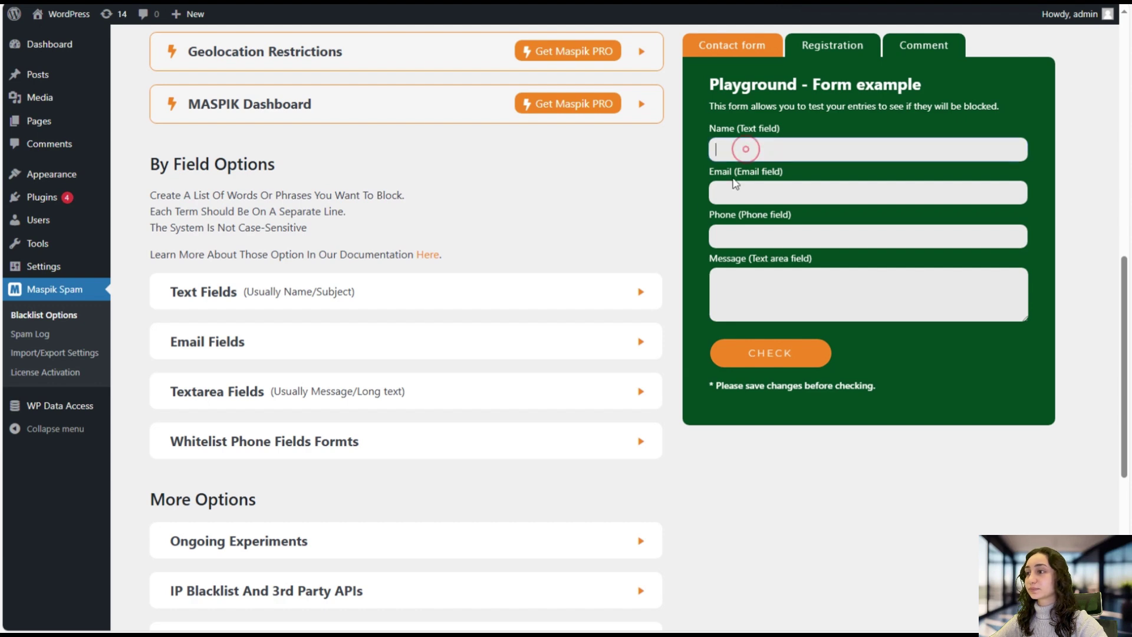
{"action": "left_click", "coordinate": [587, 293]}
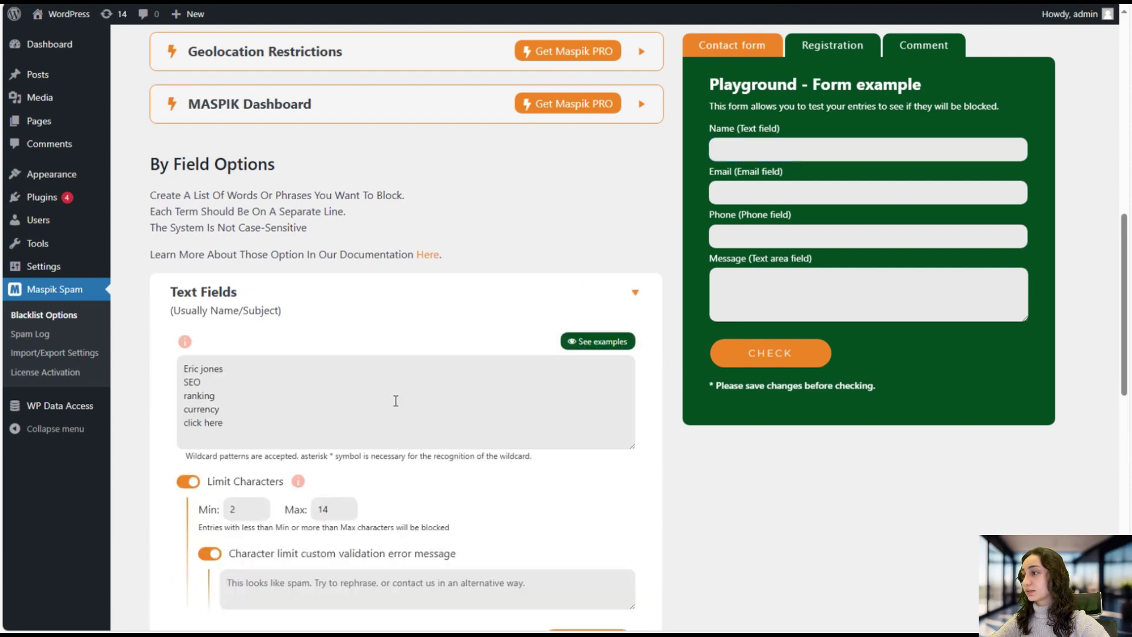
{"action": "left_click_drag", "start_coordinate": [224, 369], "coordinate": [176, 374]}
{"action": "key", "text": "ctrl+c"}
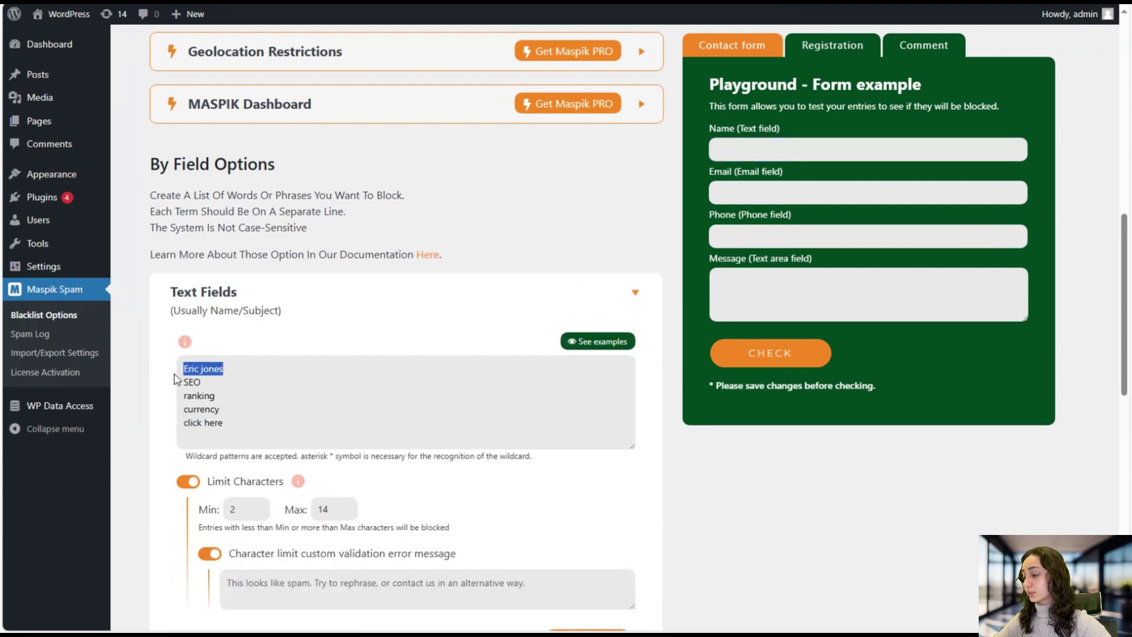
{"action": "left_click", "coordinate": [807, 155]}
{"action": "key", "text": "ctrl+v"}
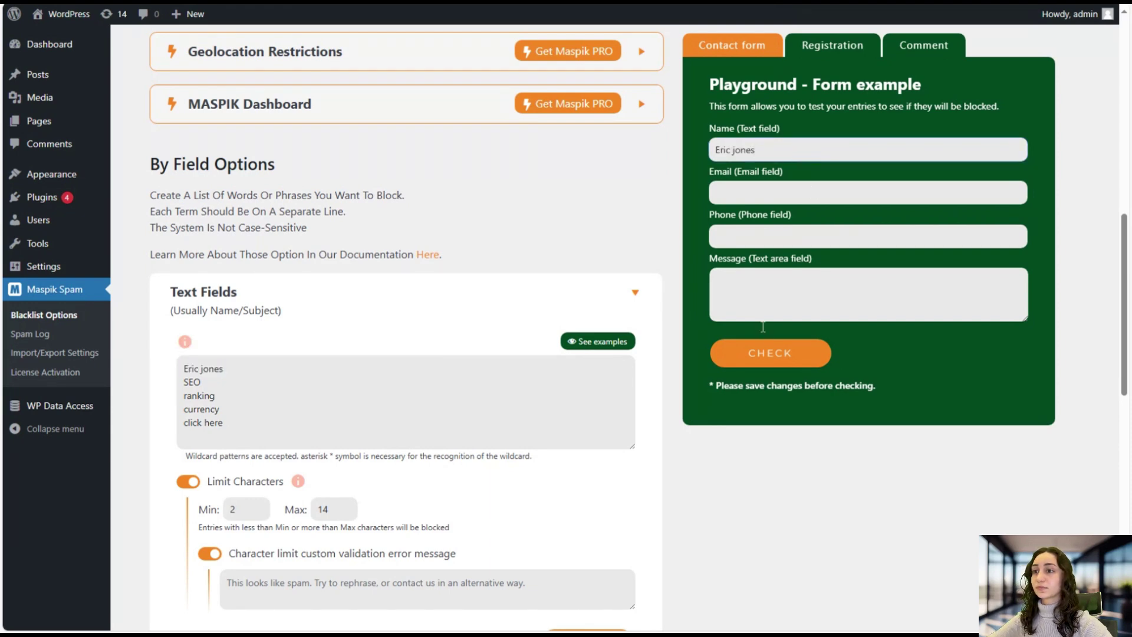
{"action": "left_click", "coordinate": [776, 354]}
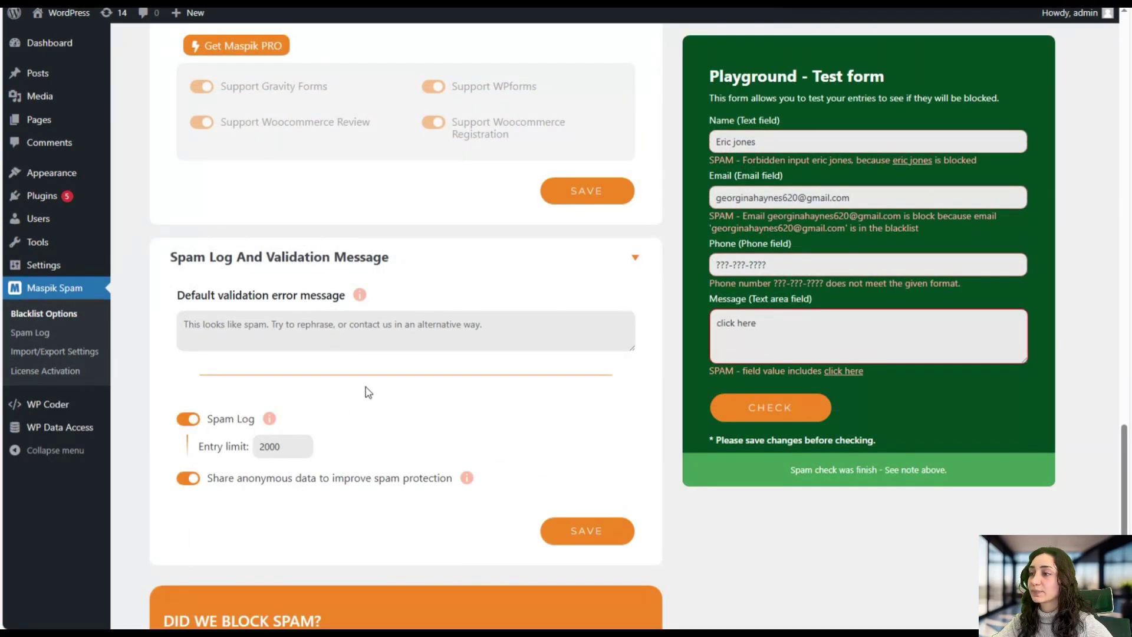
{"action": "scroll", "coordinate": [354, 425], "scroll_direction": "up", "scroll_amount": 1}
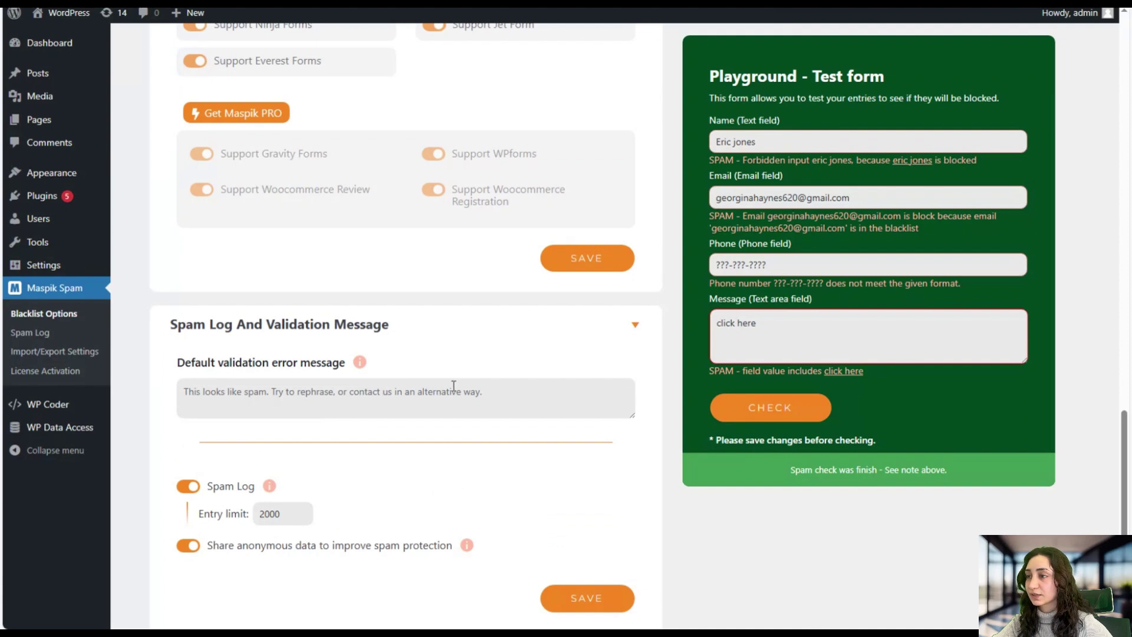
{"action": "scroll", "coordinate": [346, 414], "scroll_direction": "down", "scroll_amount": 2}
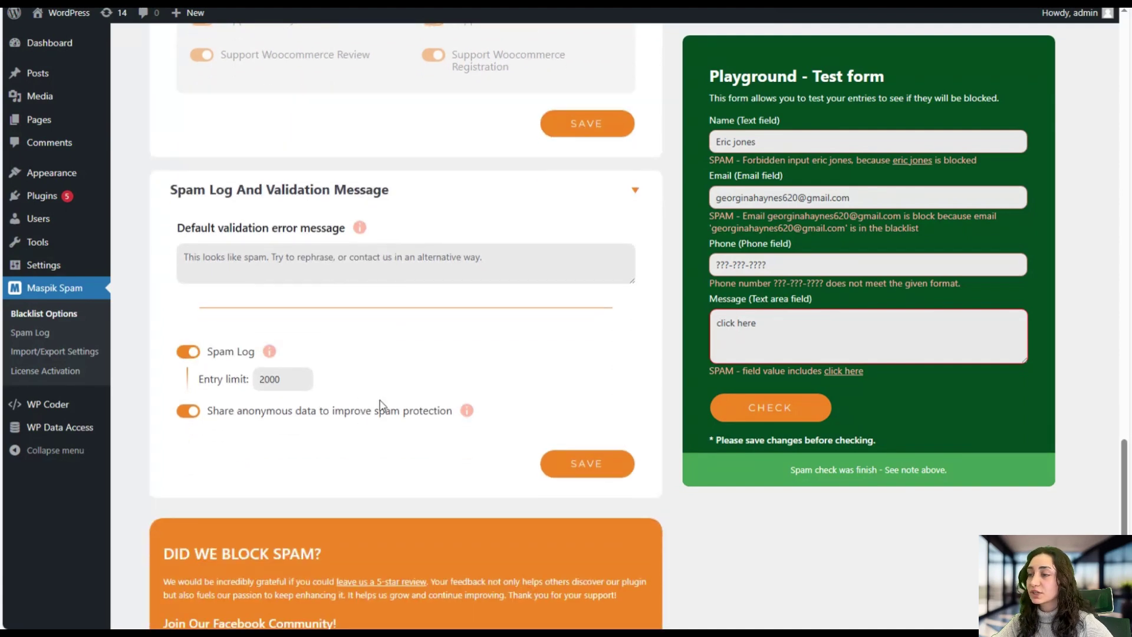
{"action": "scroll", "coordinate": [366, 453], "scroll_direction": "up", "scroll_amount": 1}
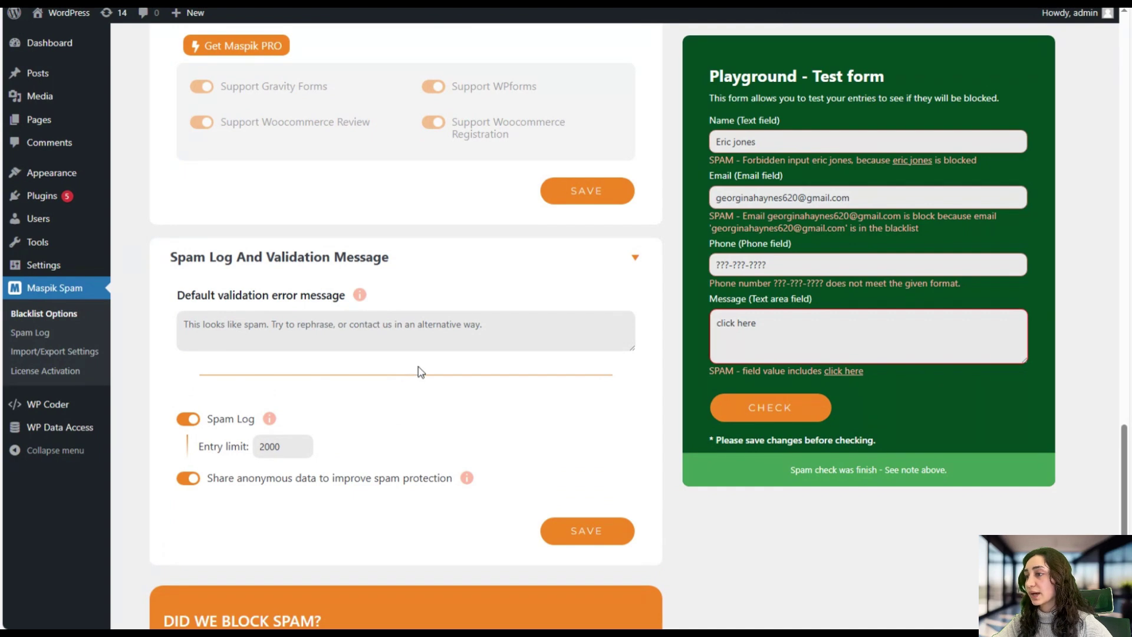
{"action": "scroll", "coordinate": [447, 394], "scroll_direction": "up", "scroll_amount": 1}
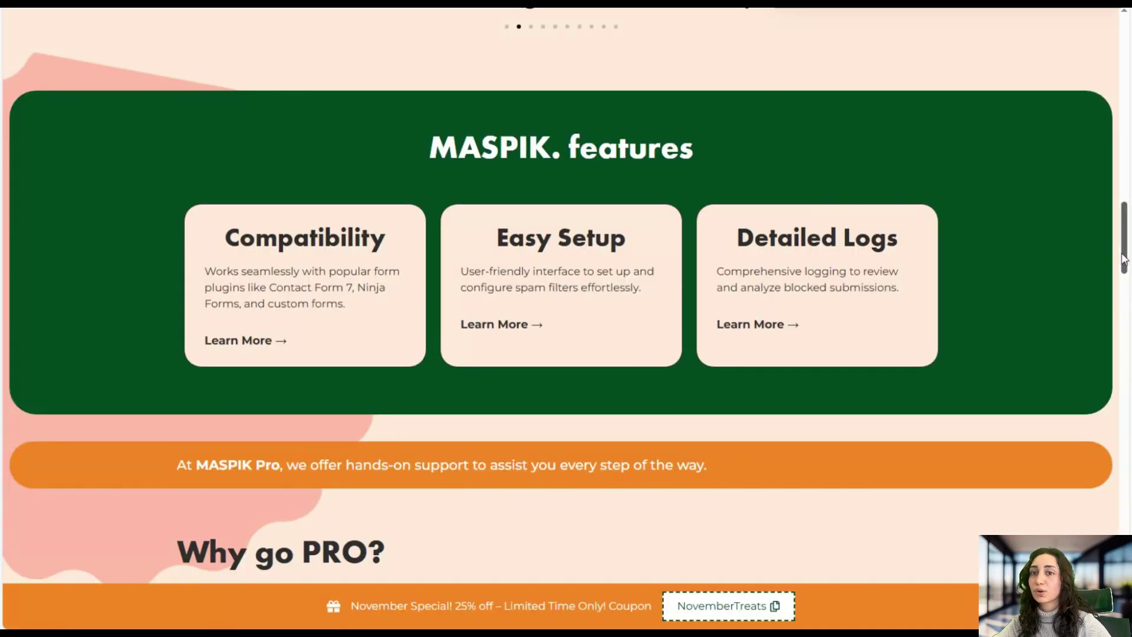
Review the 1-site PRO plan at $19 yearly, highlighting its spam-phrase, multi-site and geo-blocking features.
{"action": "left_click_drag", "start_coordinate": [1124, 259], "coordinate": [1124, 74]}
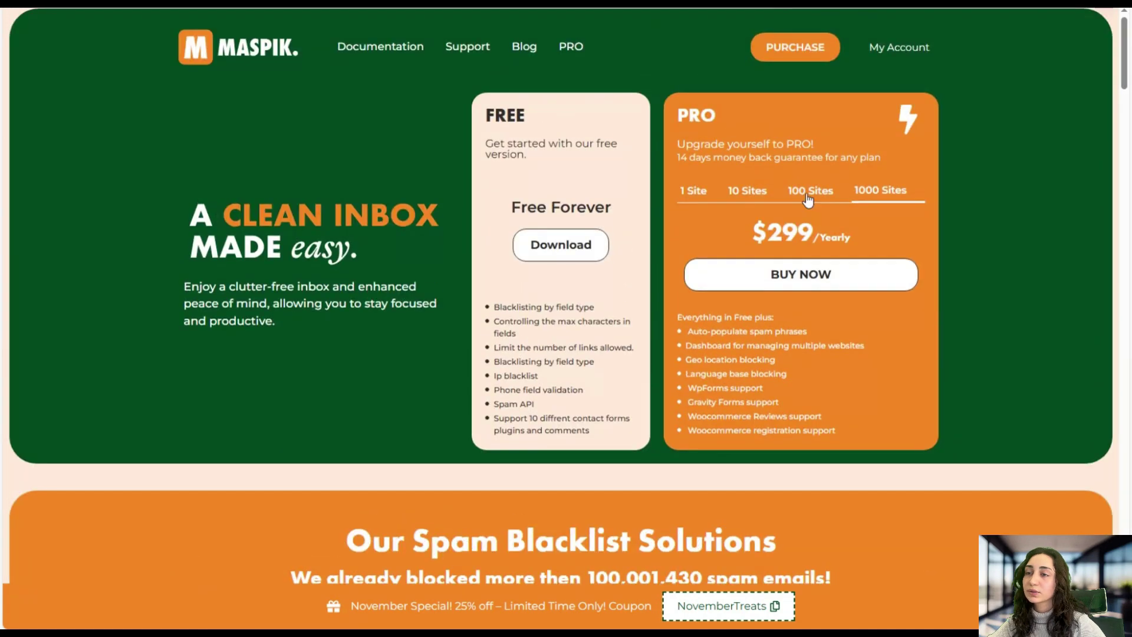
{"action": "left_click", "coordinate": [701, 200]}
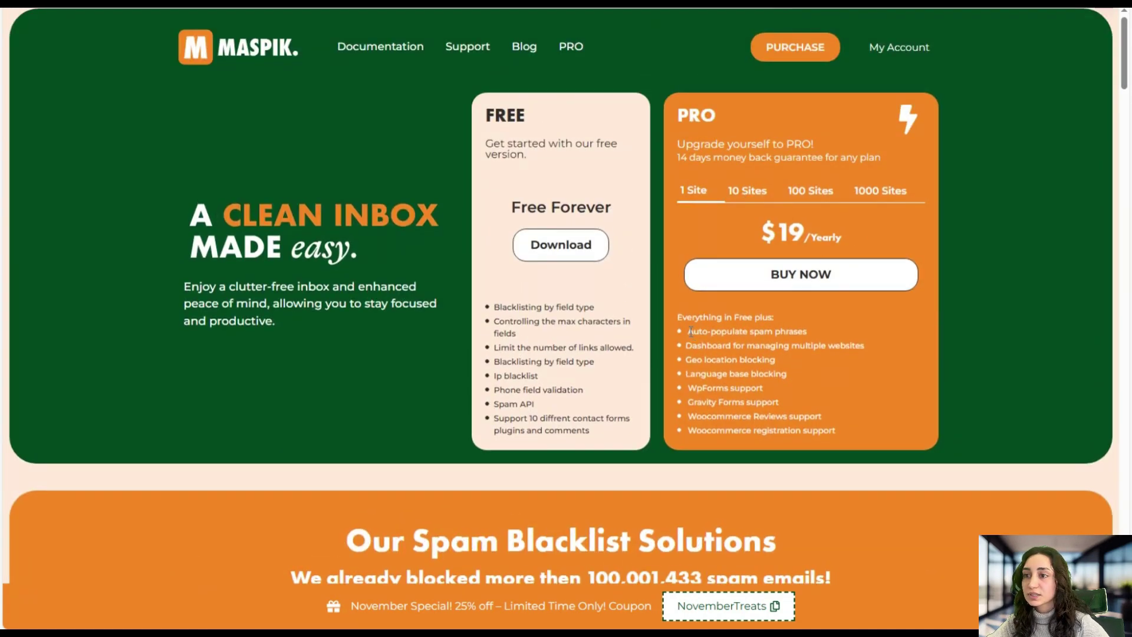
{"action": "left_click_drag", "start_coordinate": [686, 331], "coordinate": [816, 330]}
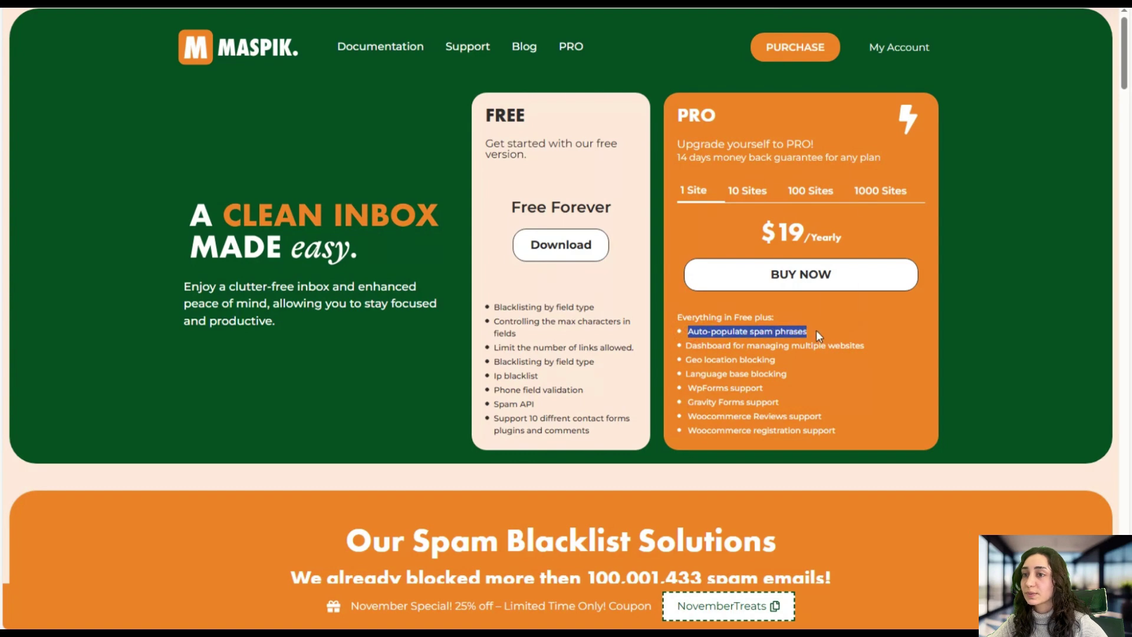
{"action": "left_click_drag", "start_coordinate": [693, 345], "coordinate": [872, 349]}
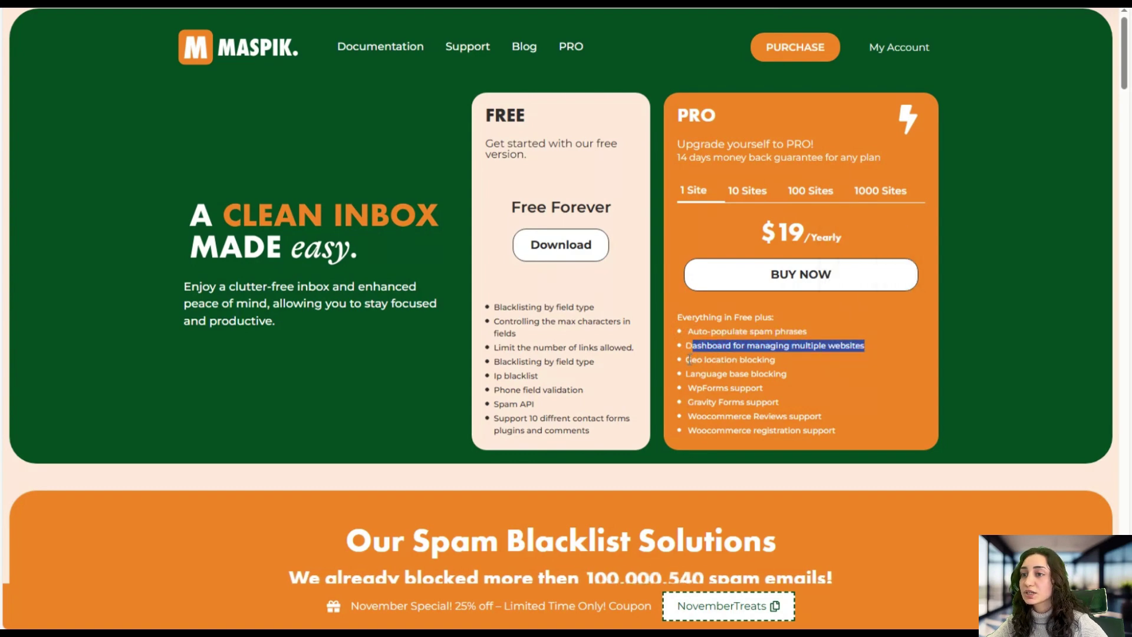
{"action": "left_click_drag", "start_coordinate": [686, 360], "coordinate": [799, 377]}
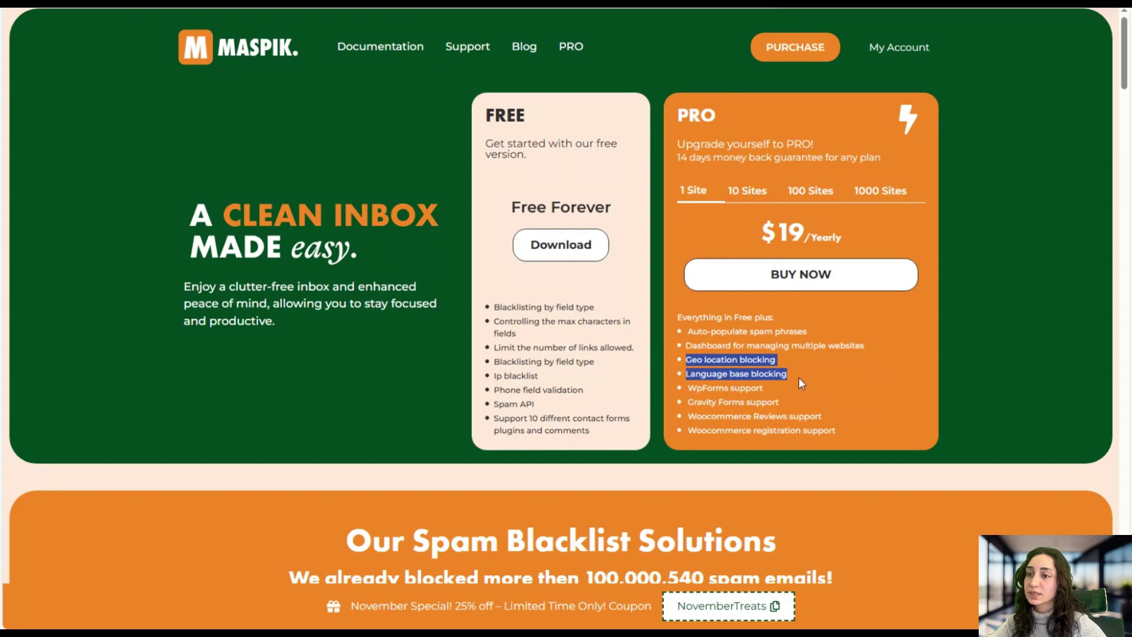
{"action": "left_click", "coordinate": [785, 391]}
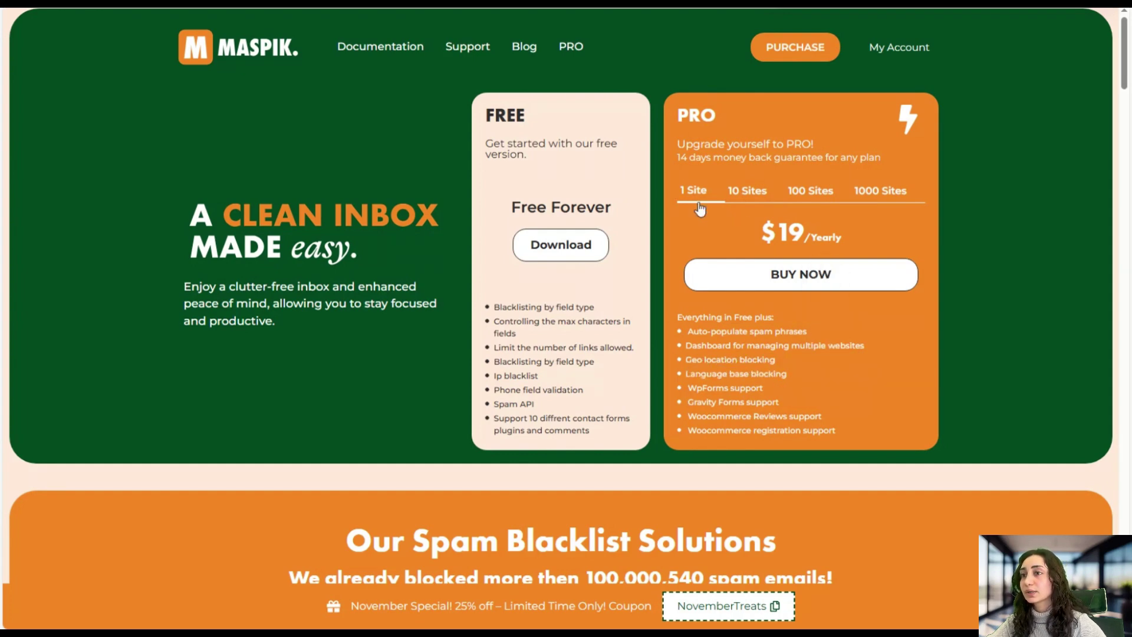
{"action": "left_click_drag", "start_coordinate": [754, 229], "coordinate": [843, 238]}
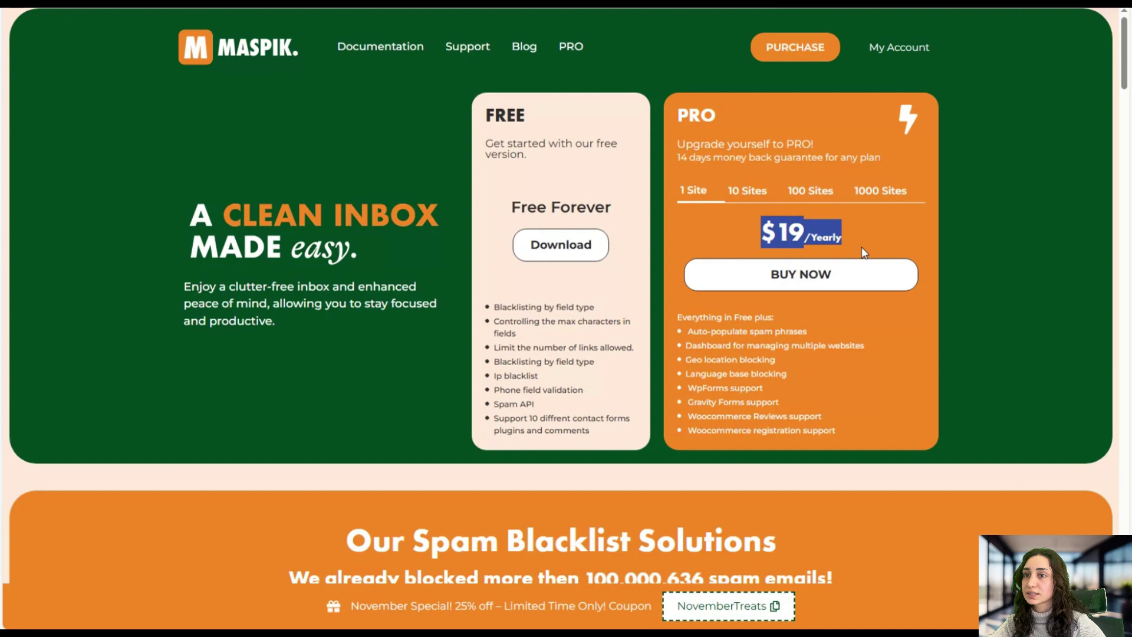
Compare the 10, 100 and 1000-site PRO prices: $79, $119 and $299 yearly.
{"action": "left_click", "coordinate": [744, 191]}
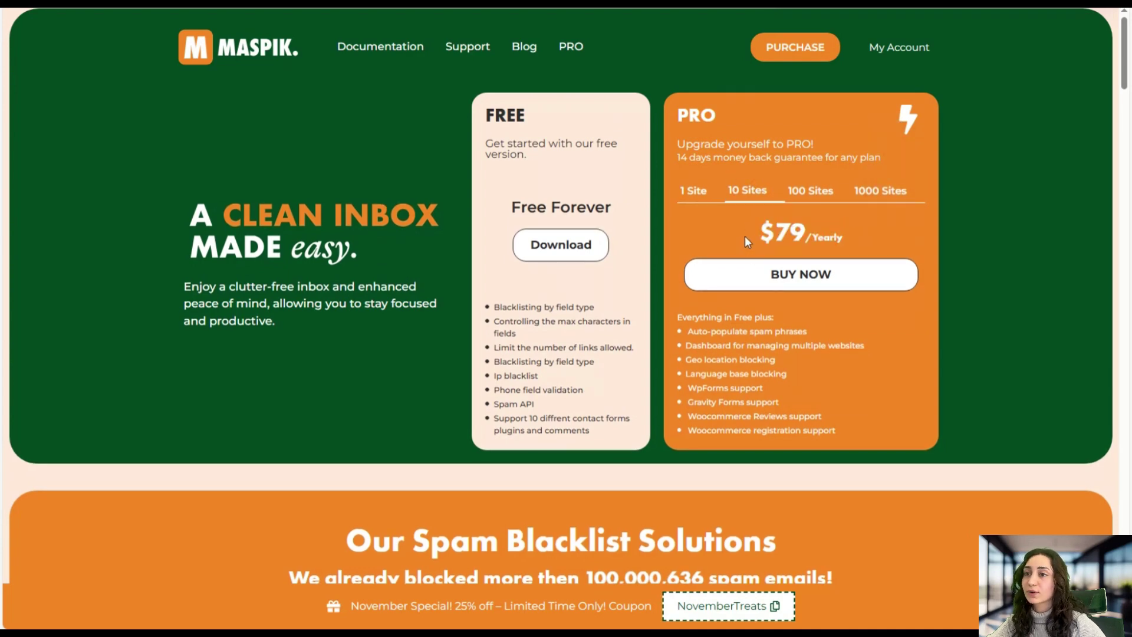
{"action": "left_click_drag", "start_coordinate": [745, 236], "coordinate": [840, 244]}
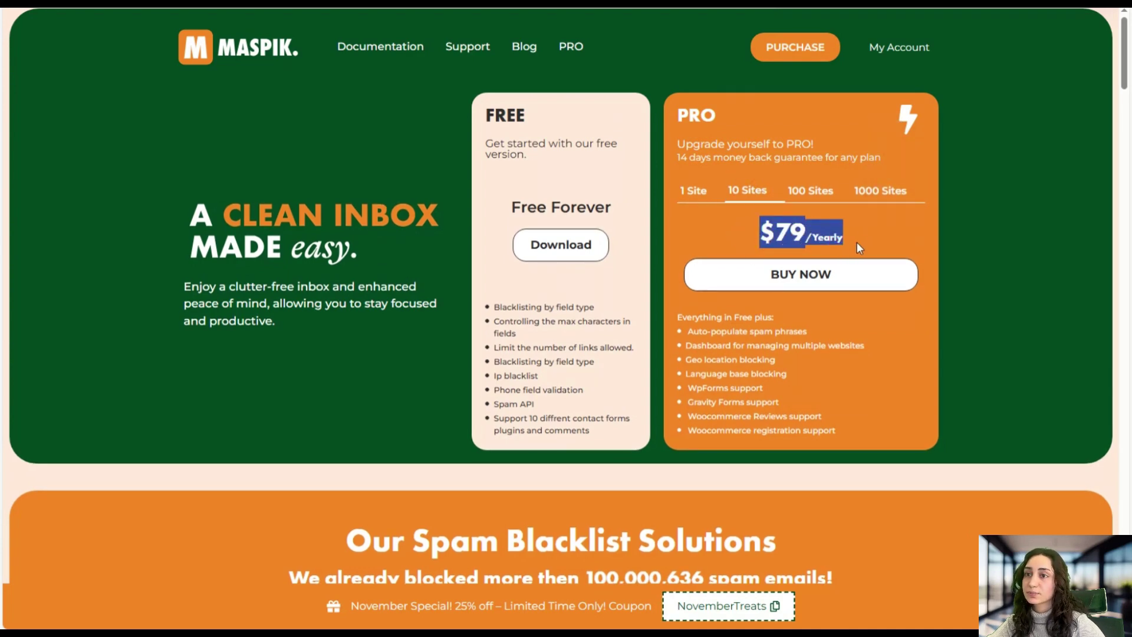
{"action": "left_click", "coordinate": [796, 191]}
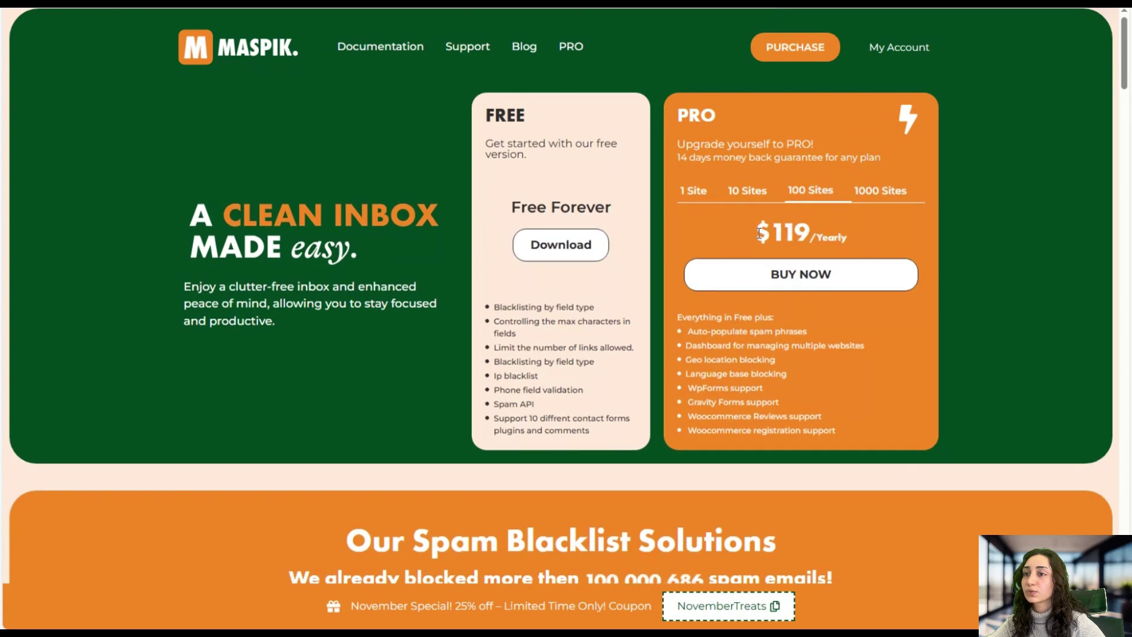
{"action": "left_click_drag", "start_coordinate": [760, 234], "coordinate": [839, 228]}
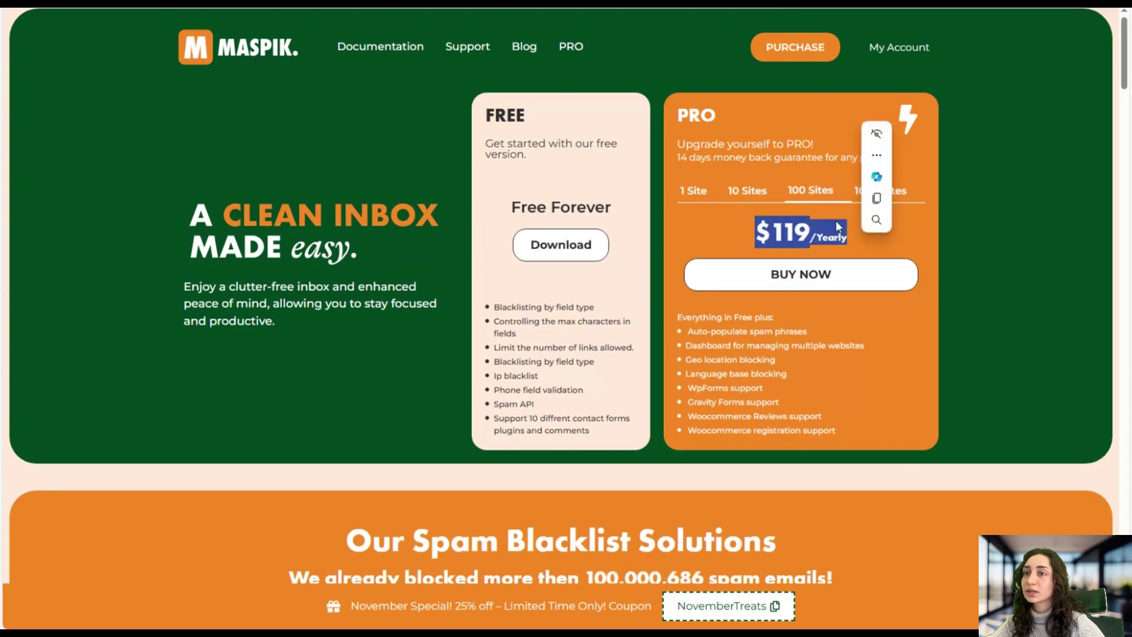
{"action": "left_click", "coordinate": [879, 190]}
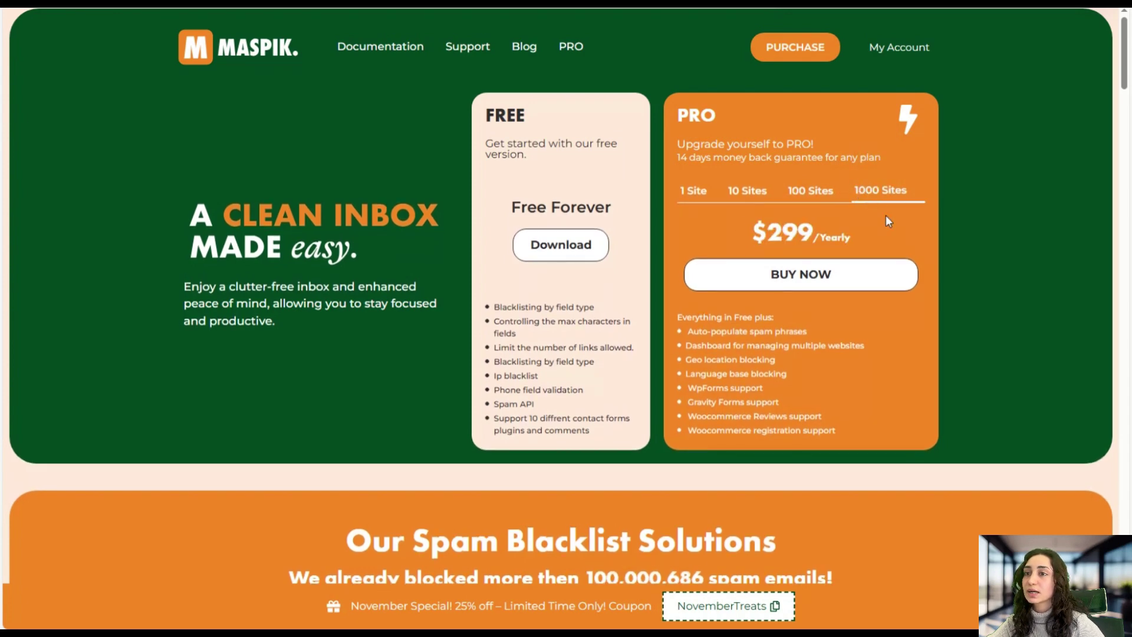
{"action": "left_click_drag", "start_coordinate": [750, 227], "coordinate": [854, 248]}
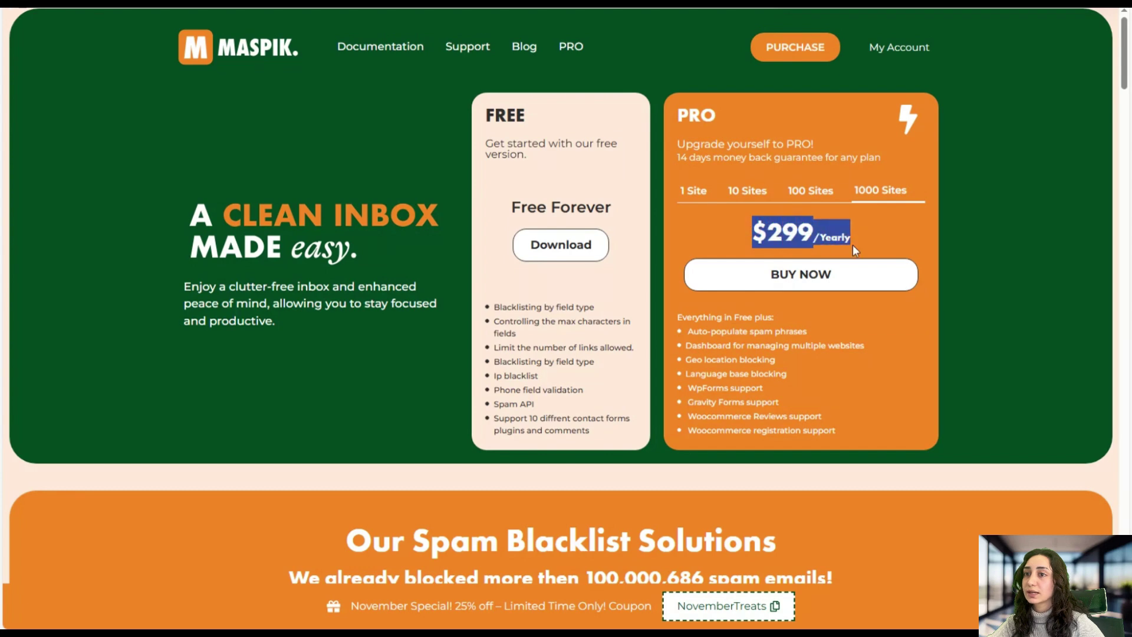
{"action": "left_click", "coordinate": [912, 341]}
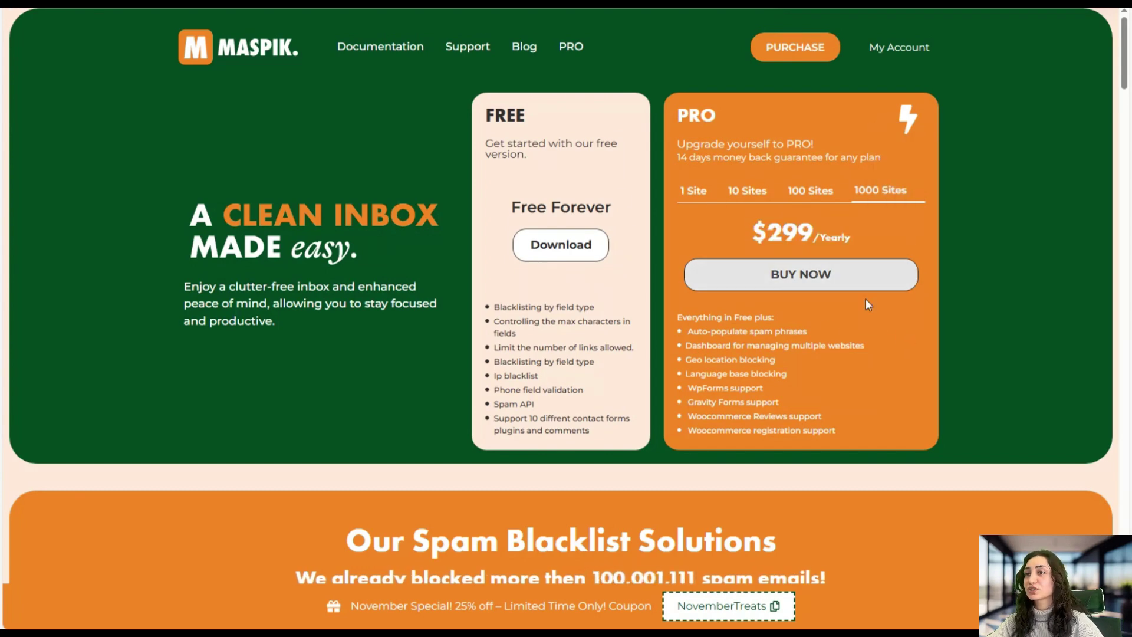